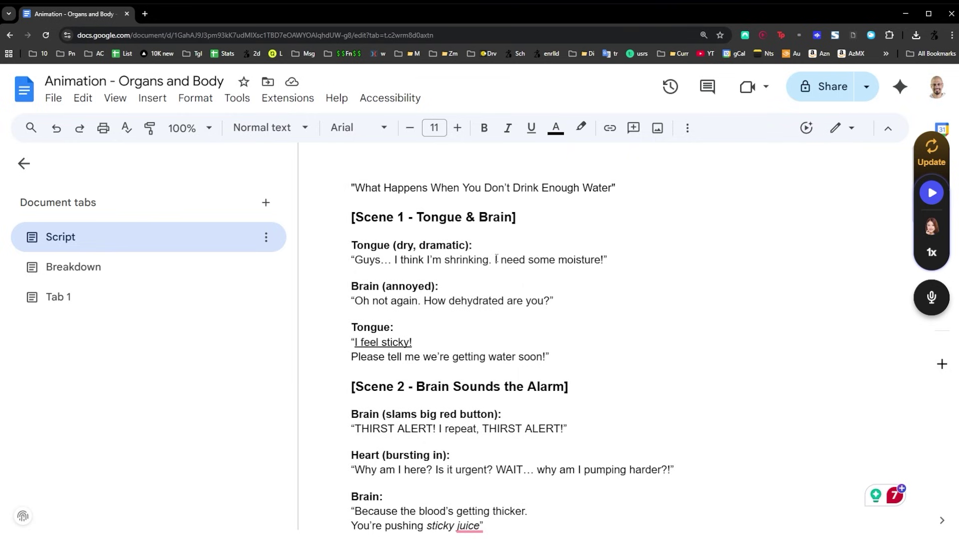
# - Scroll down to the Popular tools list and open AI Image Generator
pyautogui.click(396, 235)
pyautogui.scroll(-4, 397, 237)
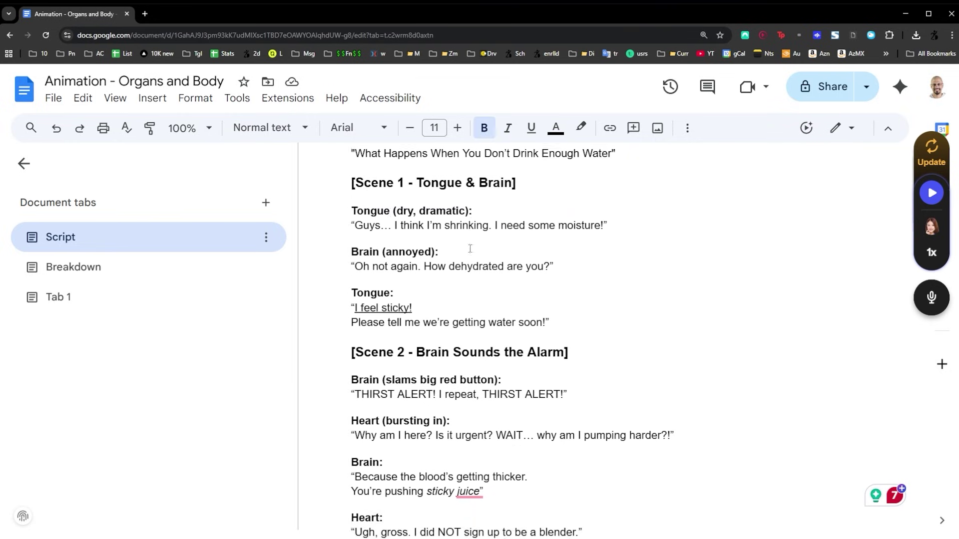
pyautogui.scroll(-8, 383, 251)
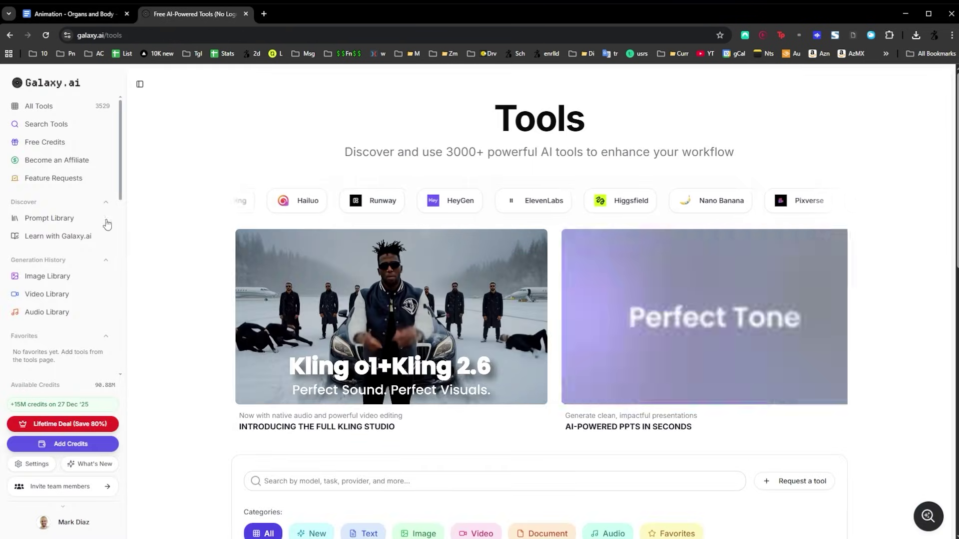
pyautogui.scroll(-4, 47, 240)
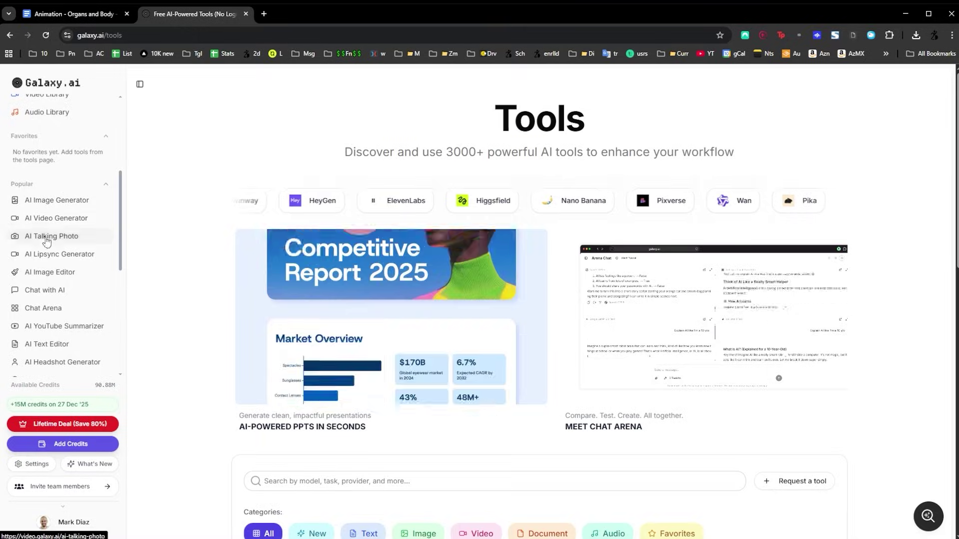
pyautogui.click(56, 202)
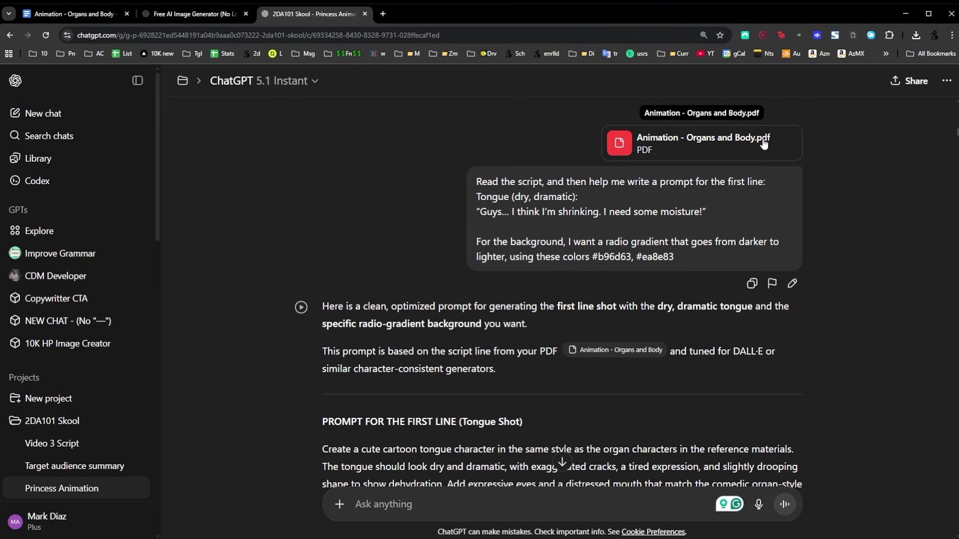
# - Select the three paragraphs of ChatGPT's annoyed-brain prompt
pyautogui.scroll(-15, 764, 143)
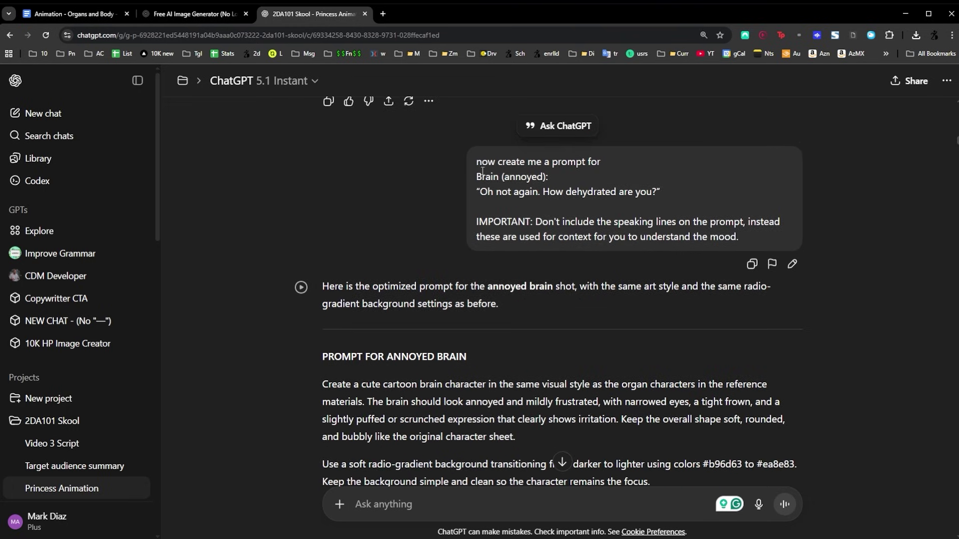
pyautogui.moveTo(478, 176); pyautogui.dragTo(680, 196)
pyautogui.scroll(-4, 337, 200)
pyautogui.moveTo(322, 187); pyautogui.dragTo(411, 329)
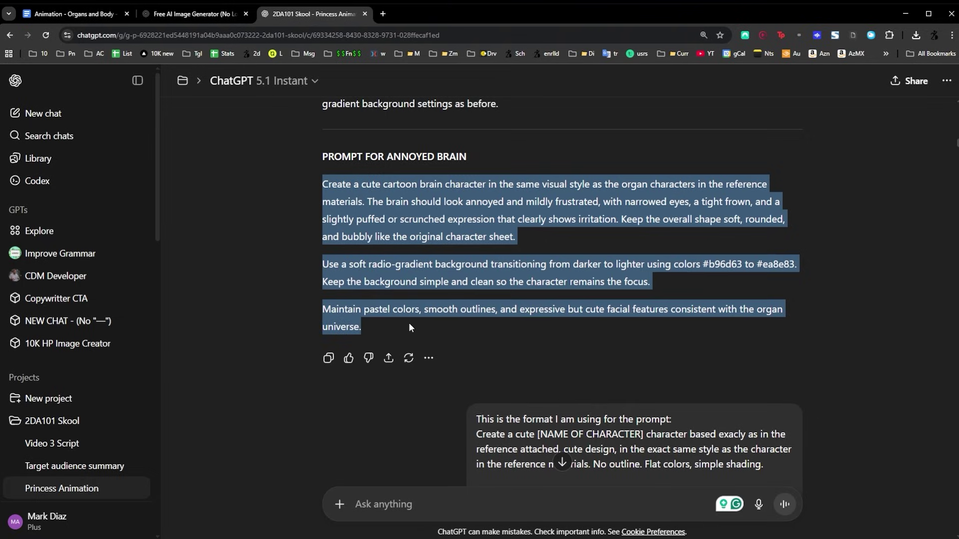
# - Paste the 662-character brain prompt into the Image Description box, then clear it again
pyautogui.click(194, 15)
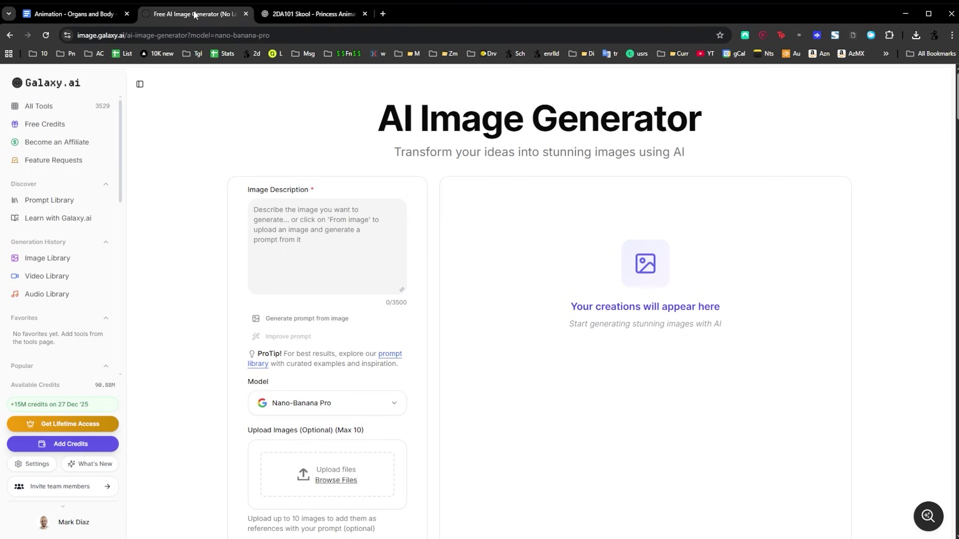
pyautogui.click(312, 219)
pyautogui.hotkey('ctrl', 'v')
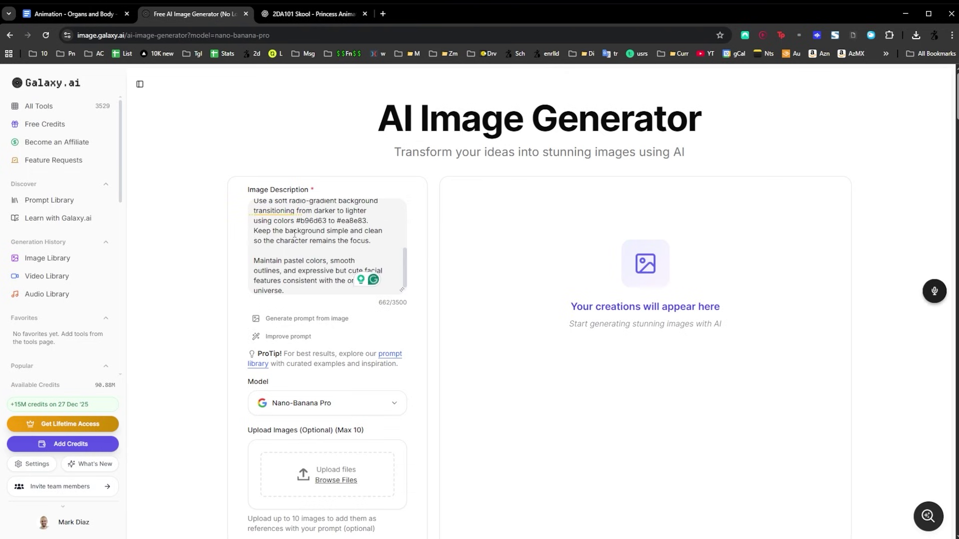
pyautogui.hotkey('ctrl', 'a')
pyautogui.press('BackSpace')
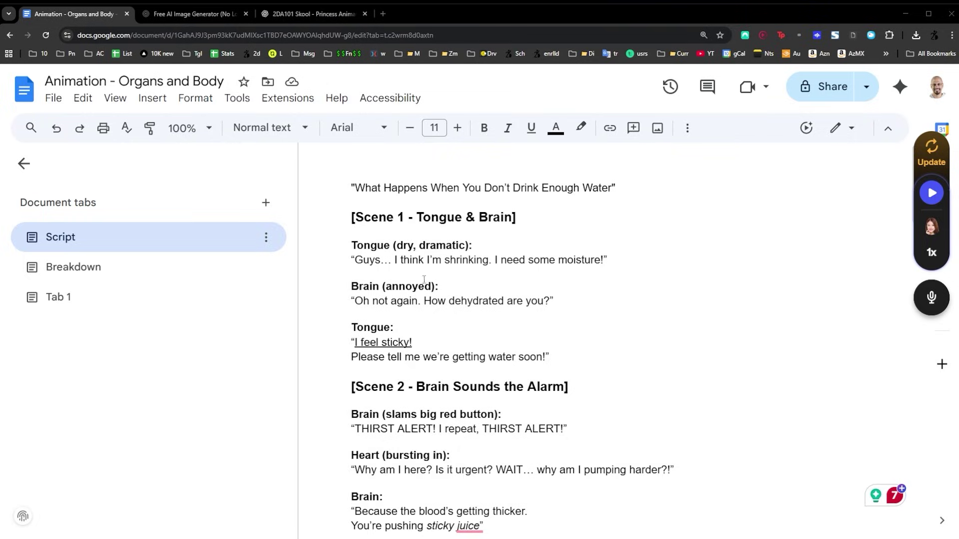
# - Scroll through the script's Breakdown list, briefly selecting the item 30 text-on-screen line
pyautogui.scroll(-4, 380, 225)
pyautogui.scroll(4, 380, 224)
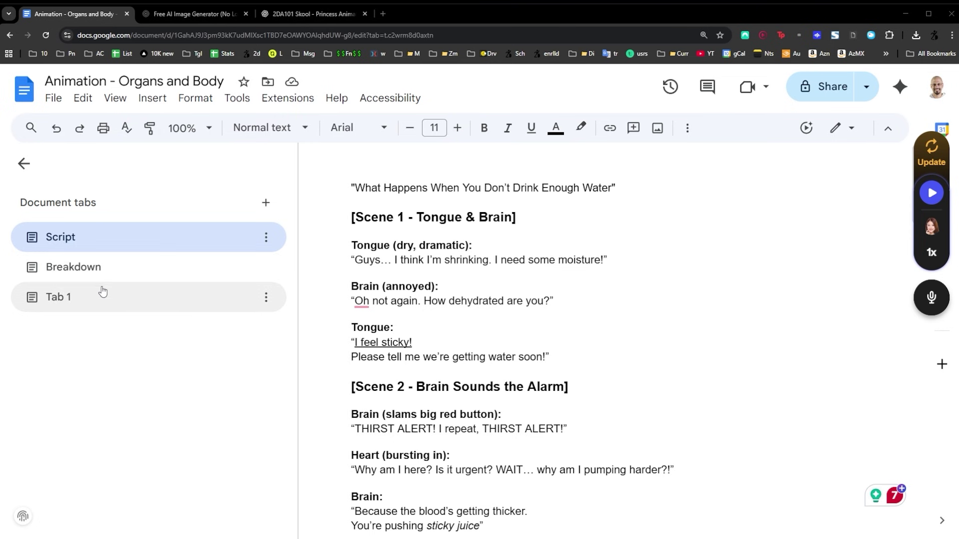
pyautogui.click(88, 270)
pyautogui.scroll(-2, 320, 229)
pyautogui.scroll(3, 320, 230)
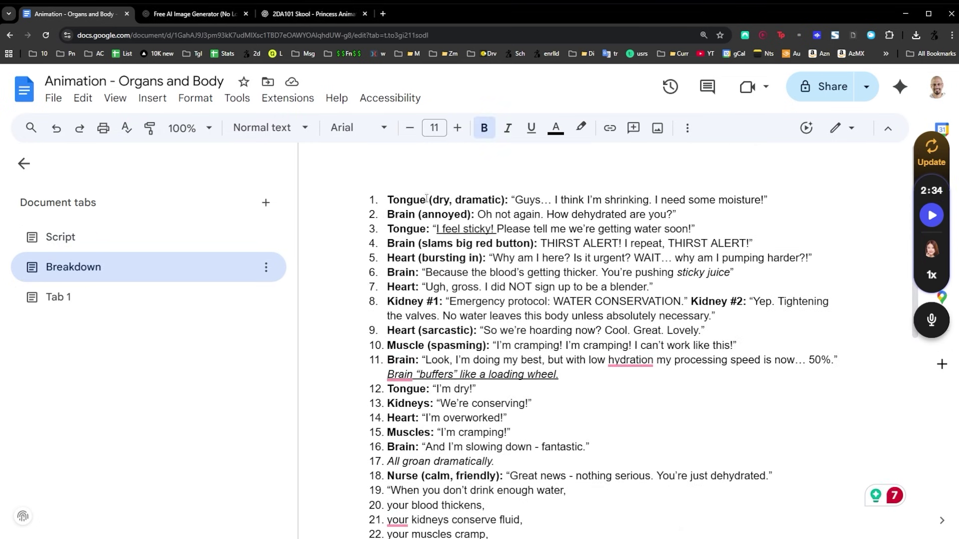
pyautogui.scroll(-3, 435, 259)
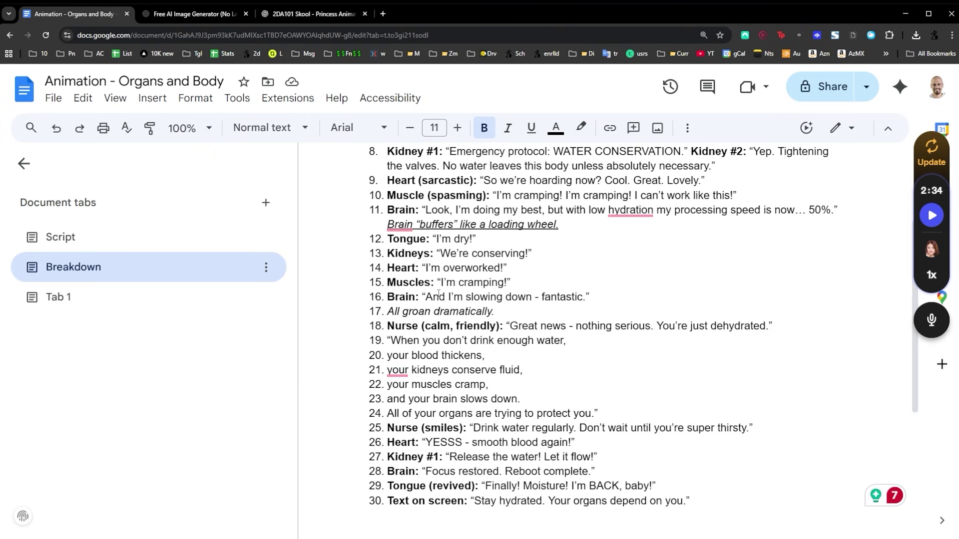
pyautogui.scroll(3, 454, 316)
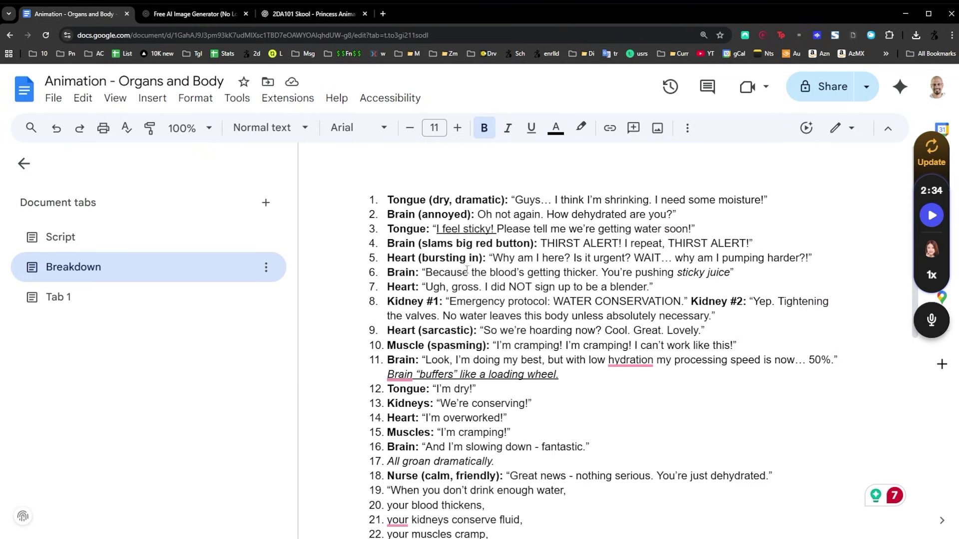
pyautogui.scroll(-4, 423, 314)
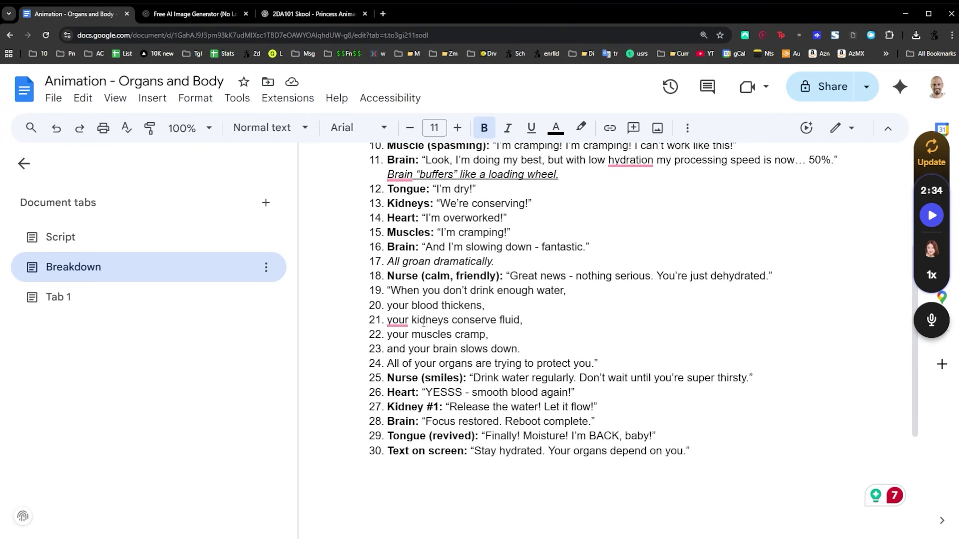
pyautogui.moveTo(405, 451); pyautogui.dragTo(658, 464)
pyautogui.click(480, 385)
# - Highlight item 11, the lagging-brain line, and return to the ChatGPT chat
pyautogui.scroll(4, 469, 336)
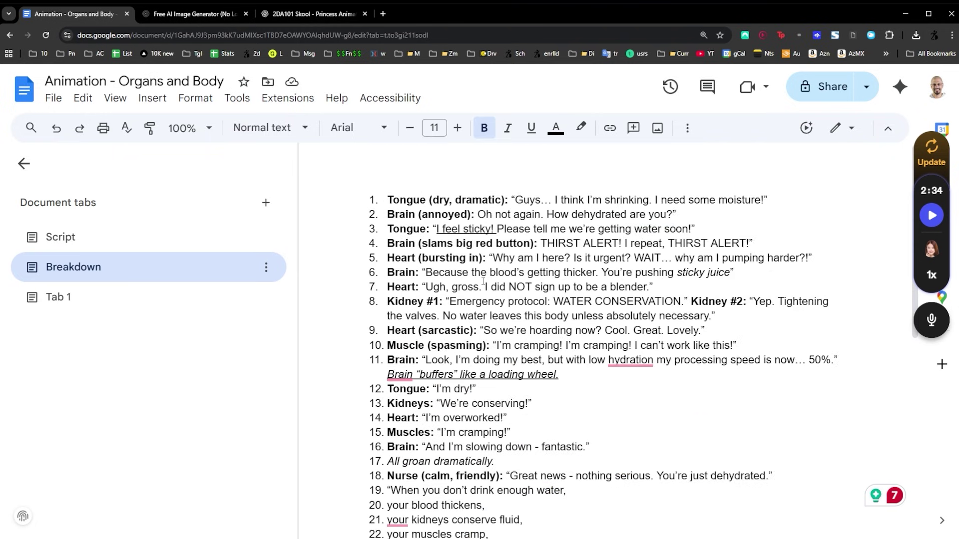
pyautogui.scroll(-2, 484, 282)
pyautogui.click(577, 284)
pyautogui.moveTo(568, 278); pyautogui.dragTo(341, 256)
pyautogui.click(308, 14)
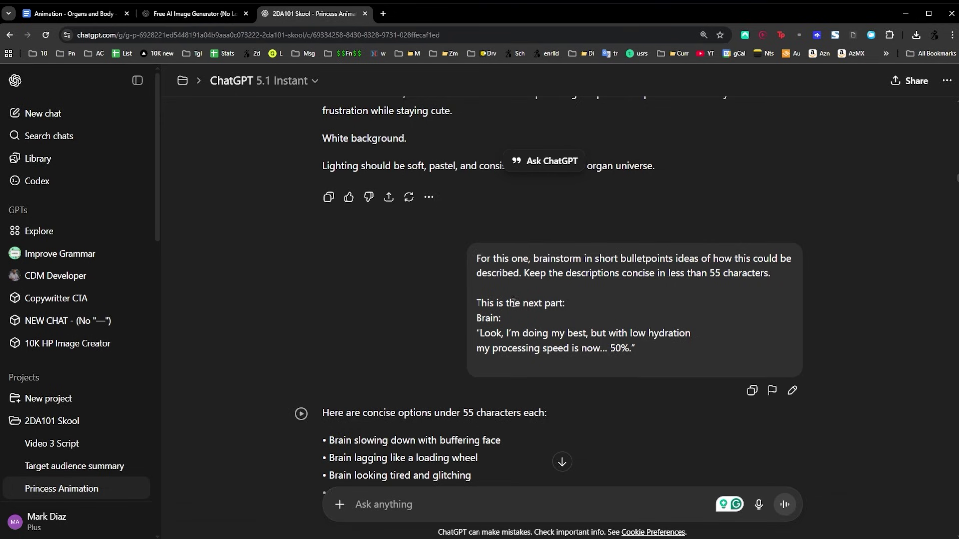
# - Review the request's 55-character limit and the brainstormed brain ideas
pyautogui.click(485, 257)
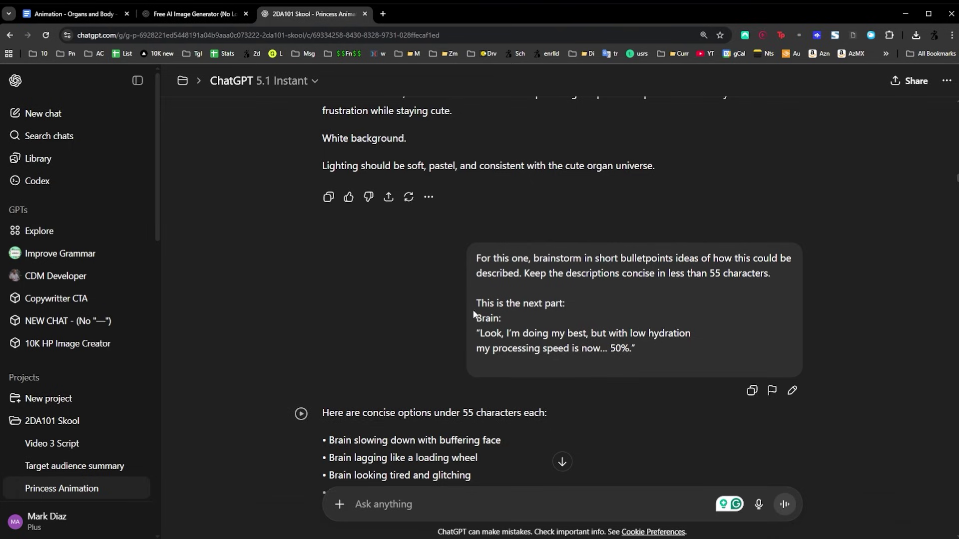
pyautogui.scroll(-1, 595, 308)
pyautogui.moveTo(707, 223); pyautogui.dragTo(770, 220)
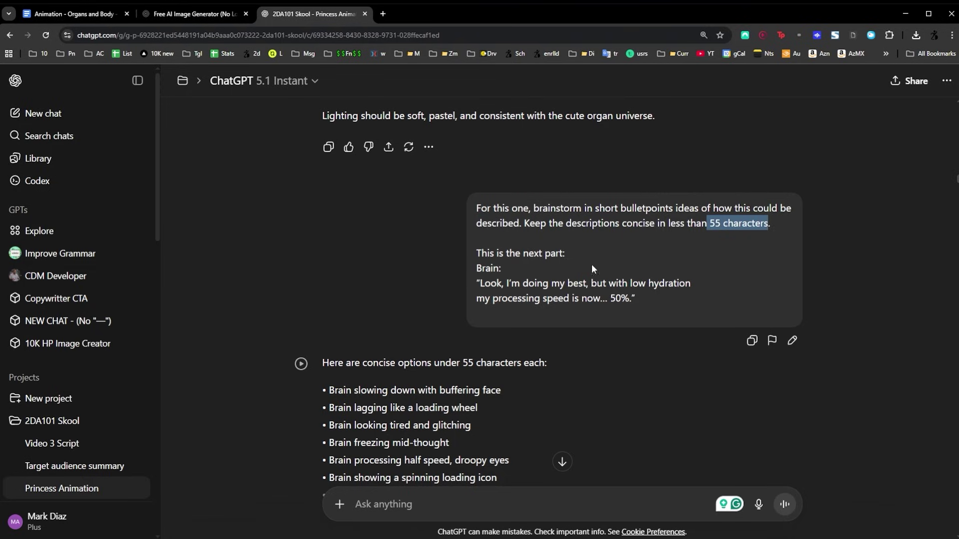
pyautogui.scroll(-4, 593, 269)
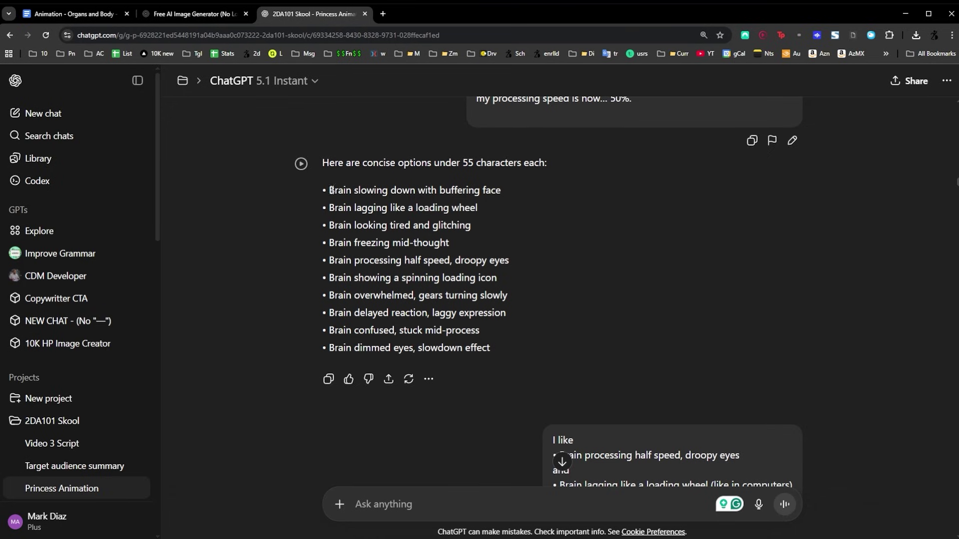
pyautogui.moveTo(331, 190); pyautogui.dragTo(509, 190)
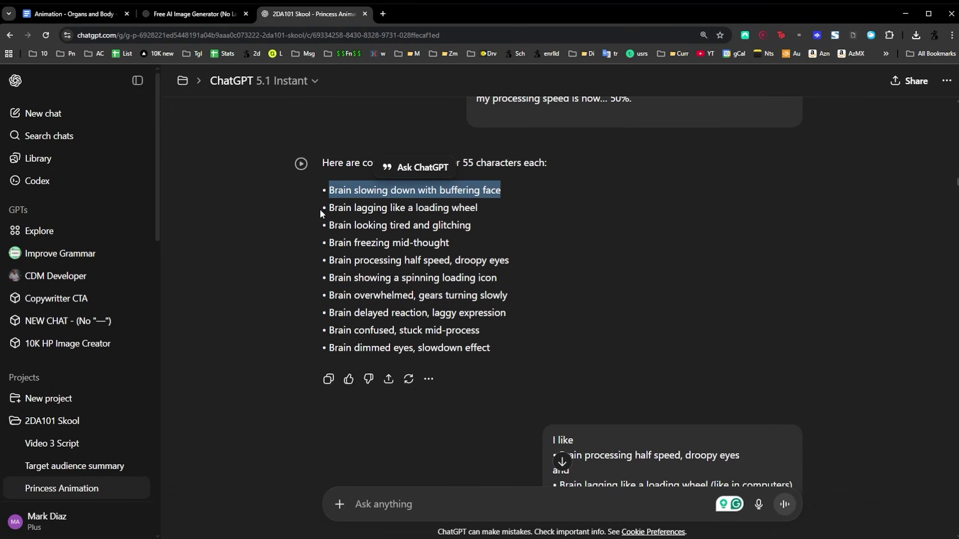
pyautogui.click(320, 213)
pyautogui.moveTo(403, 295); pyautogui.dragTo(465, 296)
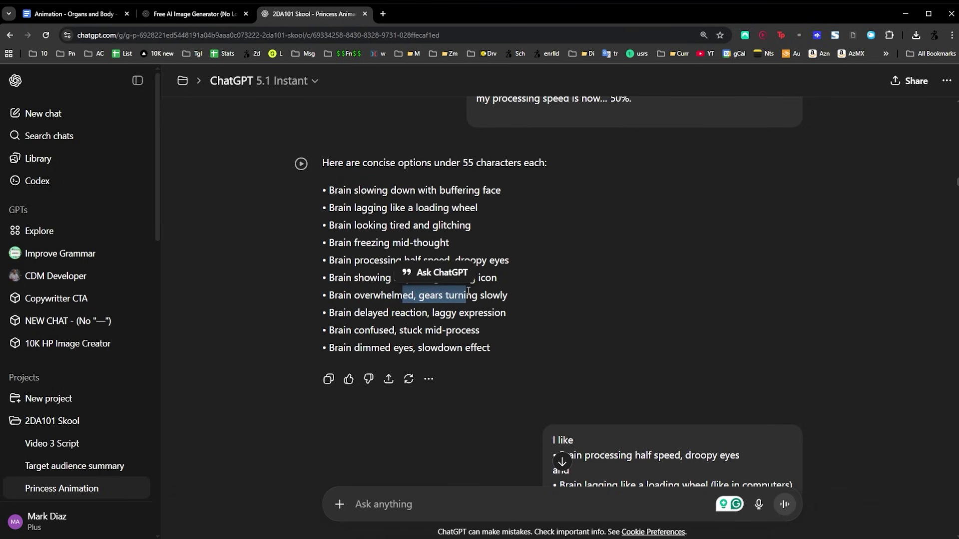
# - Select the generated half-speed loading-wheel brain prompt from 'Create' to 'universe'
pyautogui.scroll(-4, 620, 253)
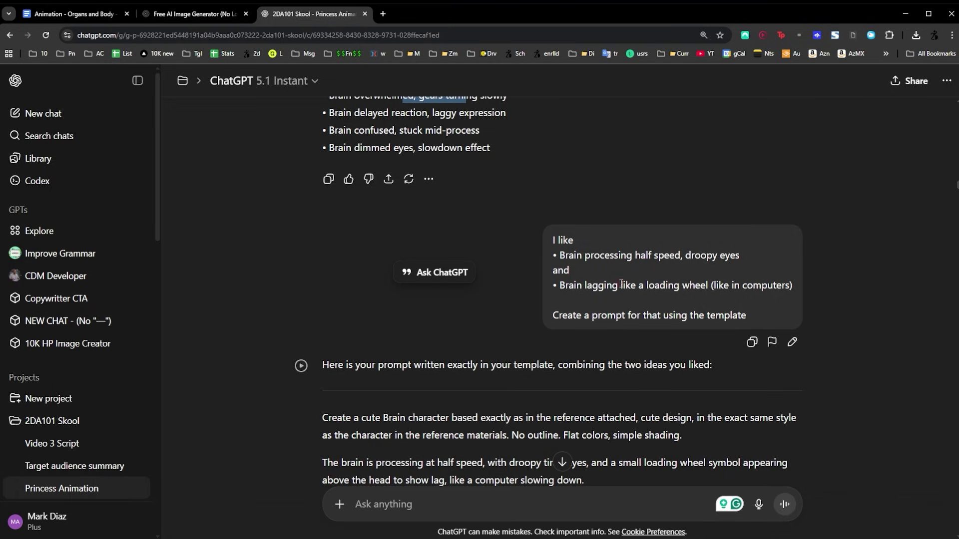
pyautogui.moveTo(560, 312); pyautogui.dragTo(754, 328)
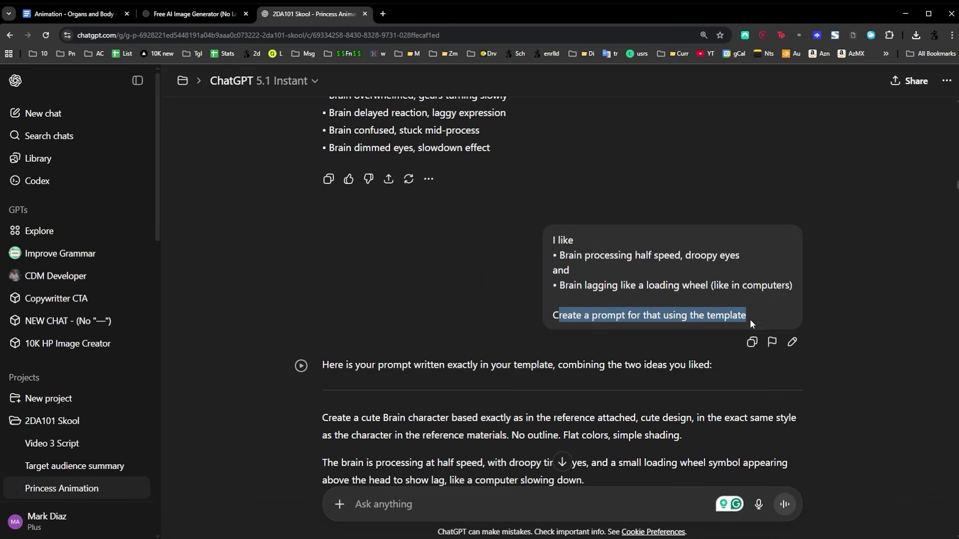
pyautogui.scroll(-4, 314, 234)
pyautogui.moveTo(315, 222); pyautogui.dragTo(647, 335)
# - Drag 02 Brain.jpg from the character folder into the generator as a reference image
pyautogui.click(188, 15)
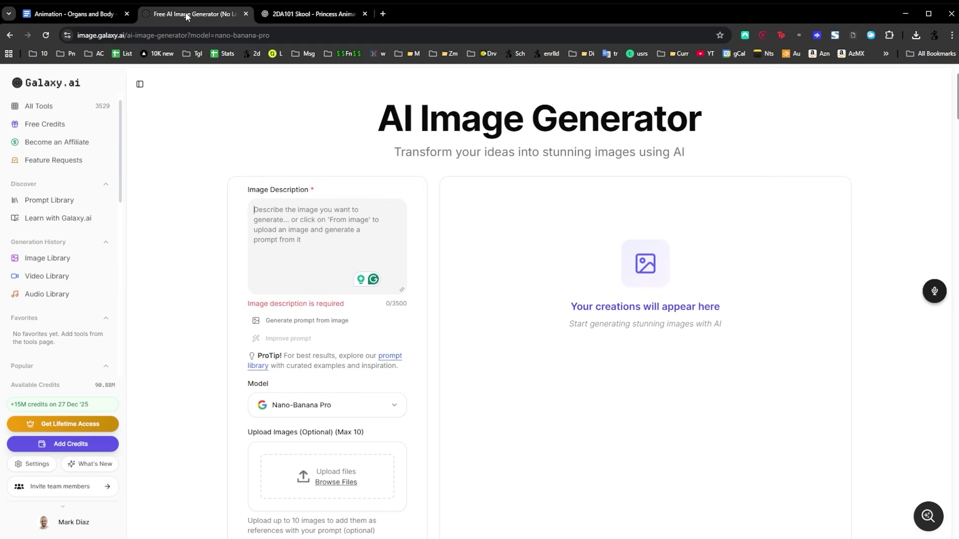
pyautogui.scroll(-3, 316, 180)
pyautogui.hotkey('alt', 'Tab')
pyautogui.moveTo(741, 95); pyautogui.dragTo(784, 82)
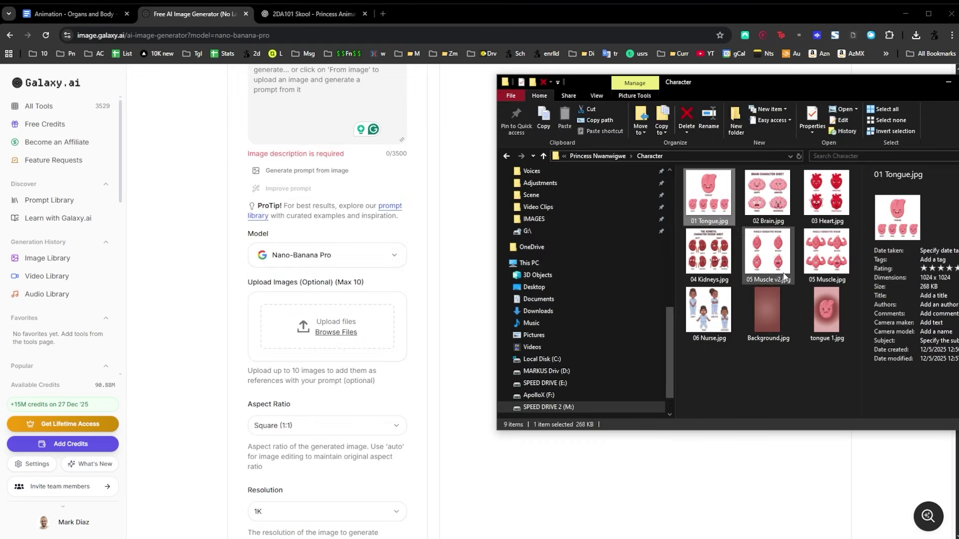
pyautogui.click(772, 193)
pyautogui.moveTo(777, 194); pyautogui.dragTo(314, 340)
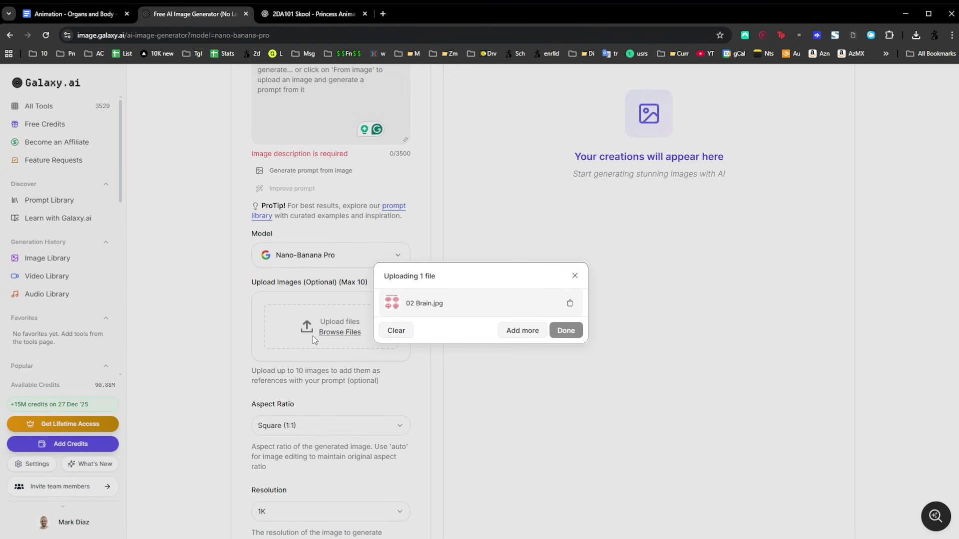
# - Confirm the brain reference upload and paste the ChatGPT brain prompt into the description
pyautogui.hotkey('ctrl', 'Tab')
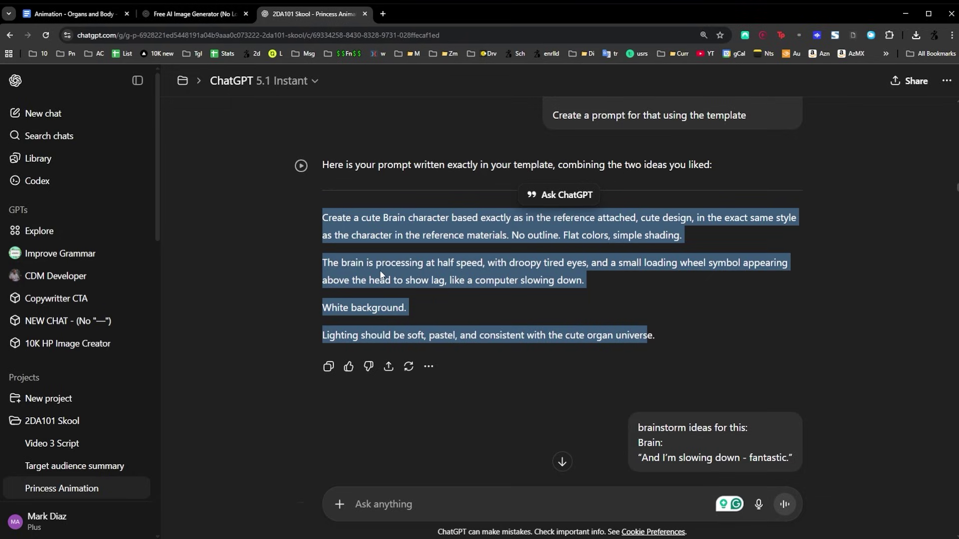
pyautogui.hotkey('ctrl', 'shift', 'Tab')
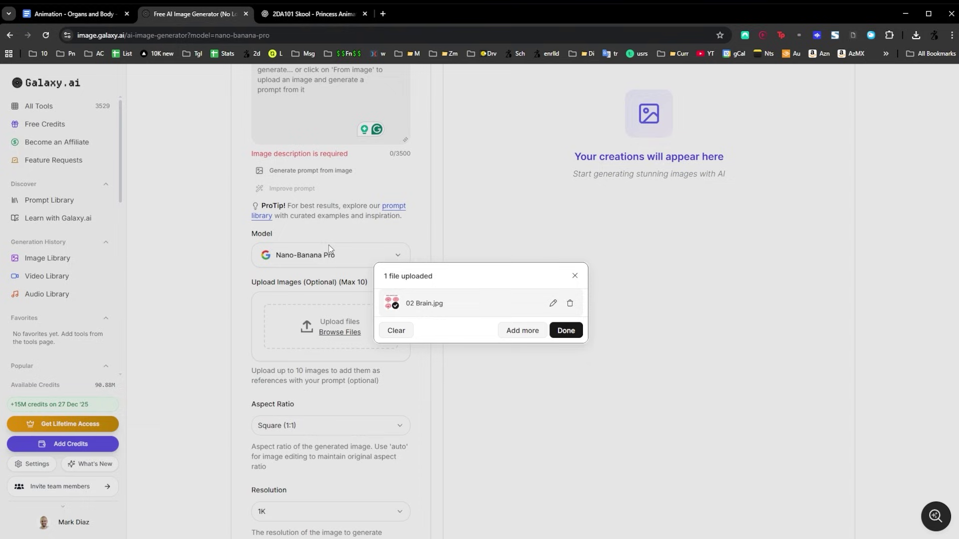
pyautogui.click(565, 330)
pyautogui.hotkey('ctrl', 'v')
# - Select the 01 tongue dried.jpg image in the scene images folder
pyautogui.scroll(-5, 324, 420)
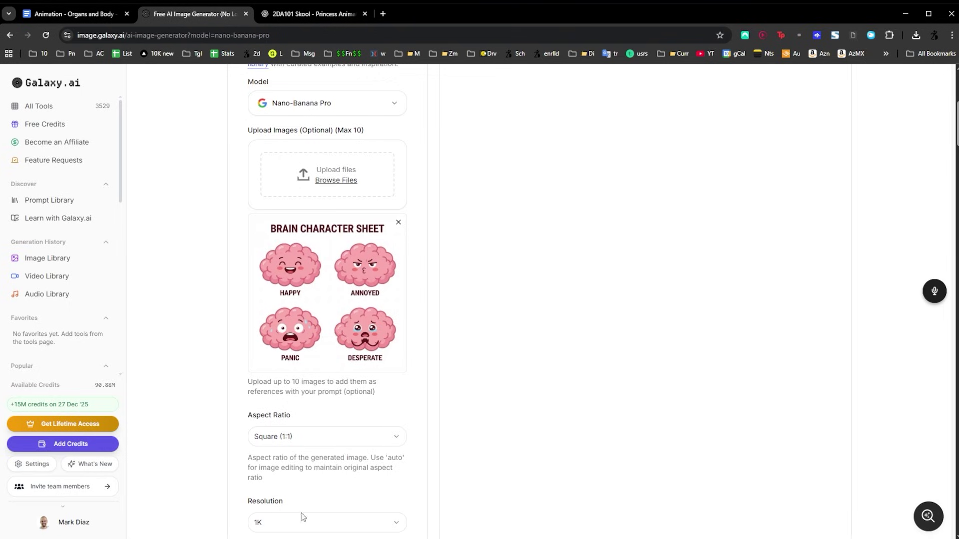
pyautogui.scroll(-3, 310, 441)
pyautogui.hotkey('alt', 'Tab')
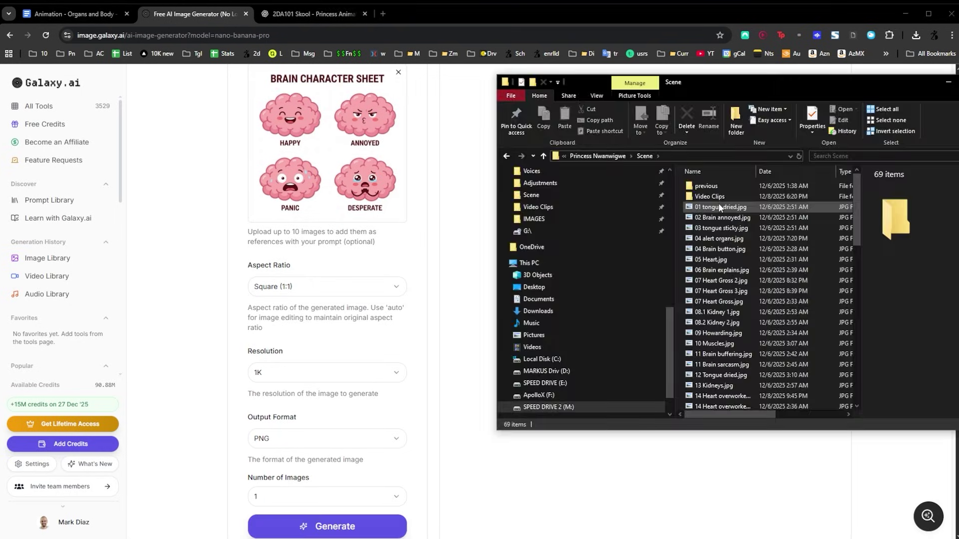
pyautogui.click(718, 205)
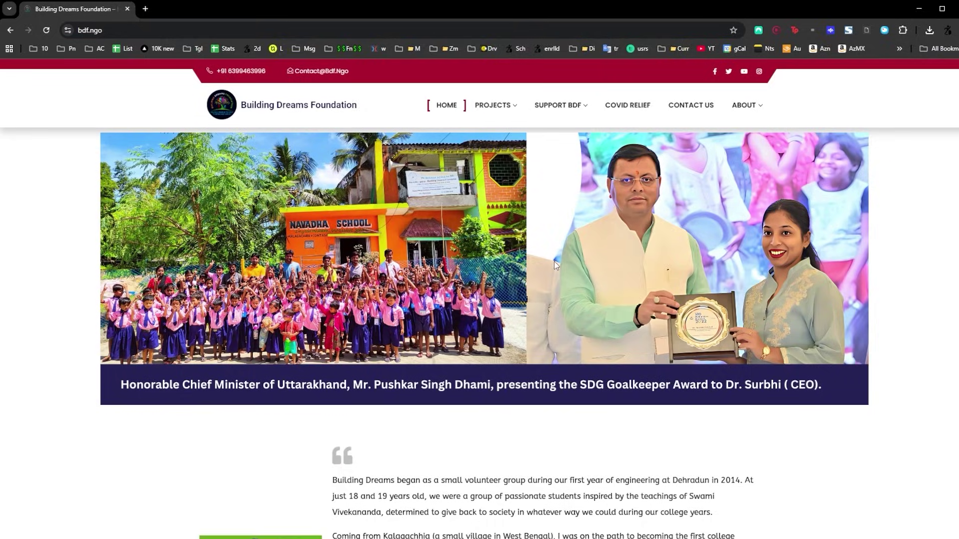
# - Browse the Building Dreams Foundation site, then go to the ElevenLabs workspace home page
pyautogui.scroll(-9, 553, 259)
pyautogui.scroll(-13, 553, 257)
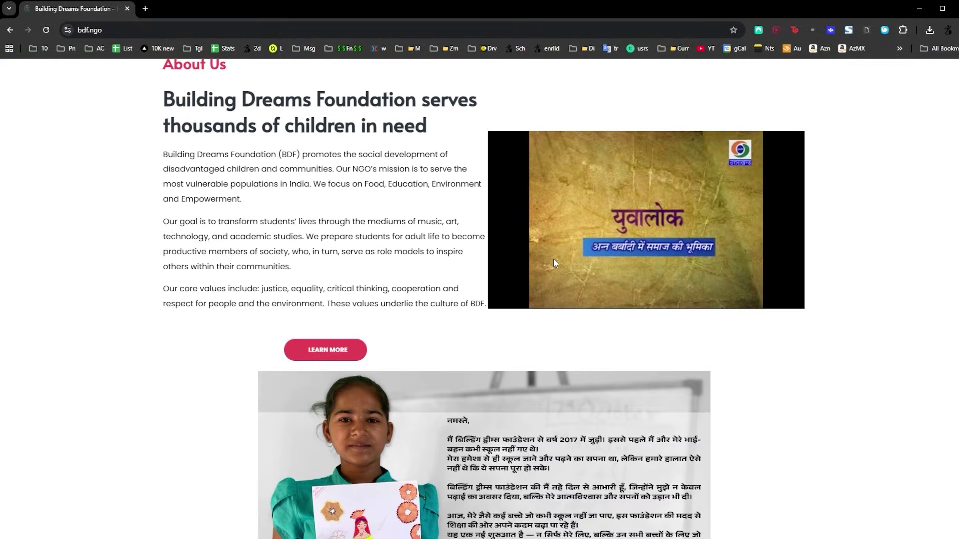
pyautogui.scroll(-5, 537, 299)
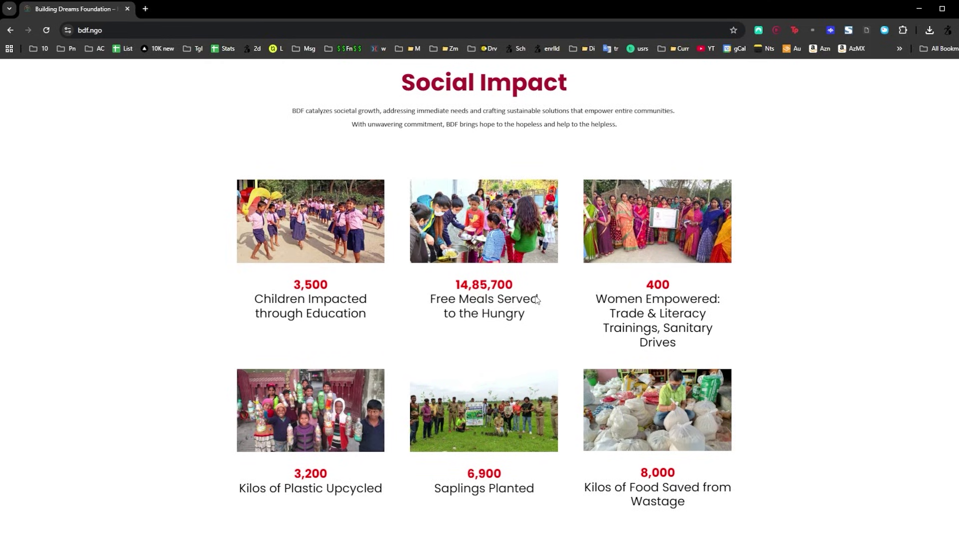
pyautogui.scroll(3, 548, 300)
pyautogui.scroll(-2, 547, 300)
pyautogui.scroll(3, 534, 297)
pyautogui.scroll(1, 534, 297)
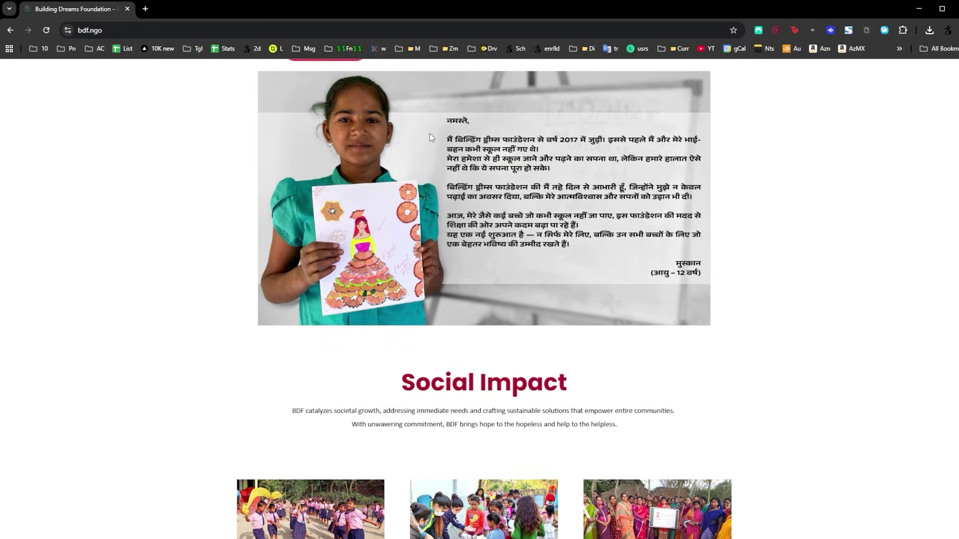
pyautogui.scroll(-18, 590, 264)
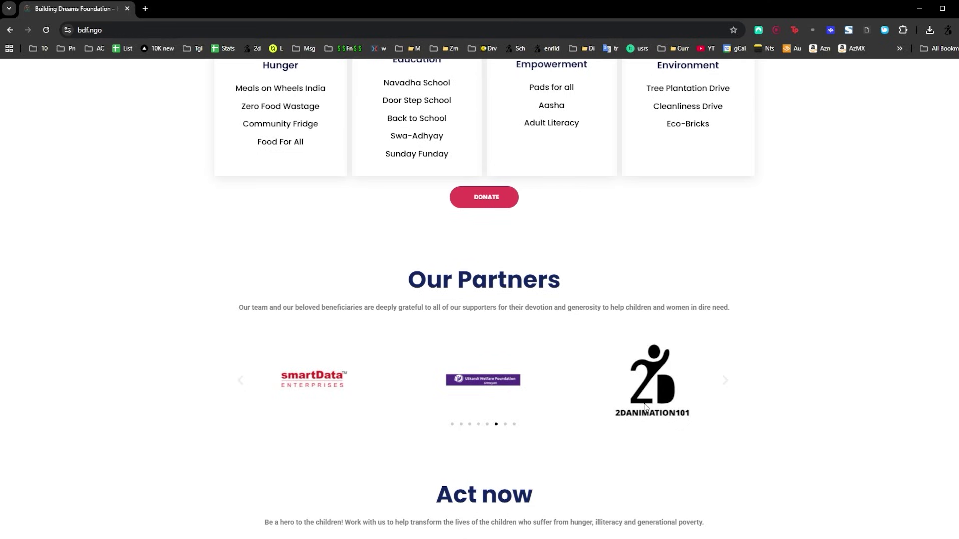
pyautogui.scroll(10, 690, 303)
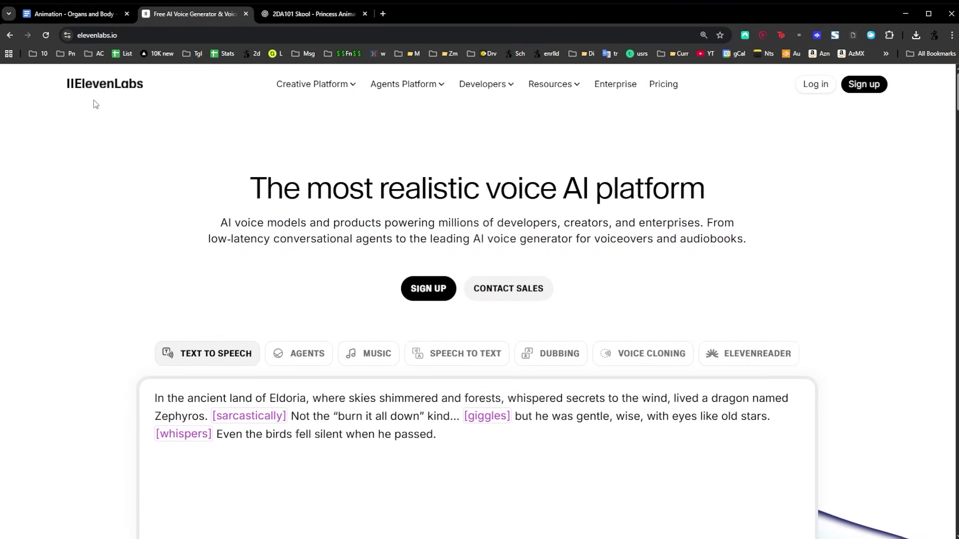
pyautogui.click(74, 86)
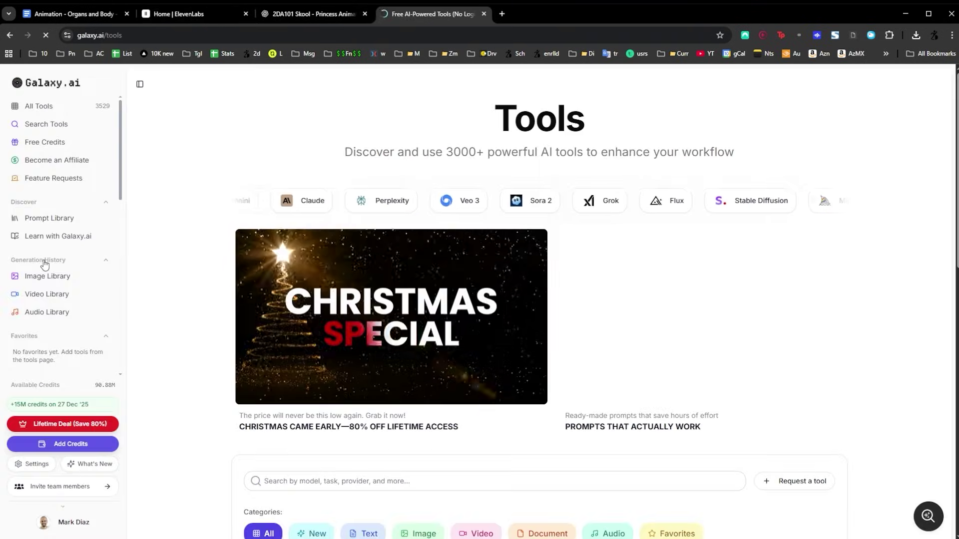
# - Open AI Voice Generator and enter '[super excited, screaming] Wohoo' as the text to convert
pyautogui.scroll(-3, 45, 264)
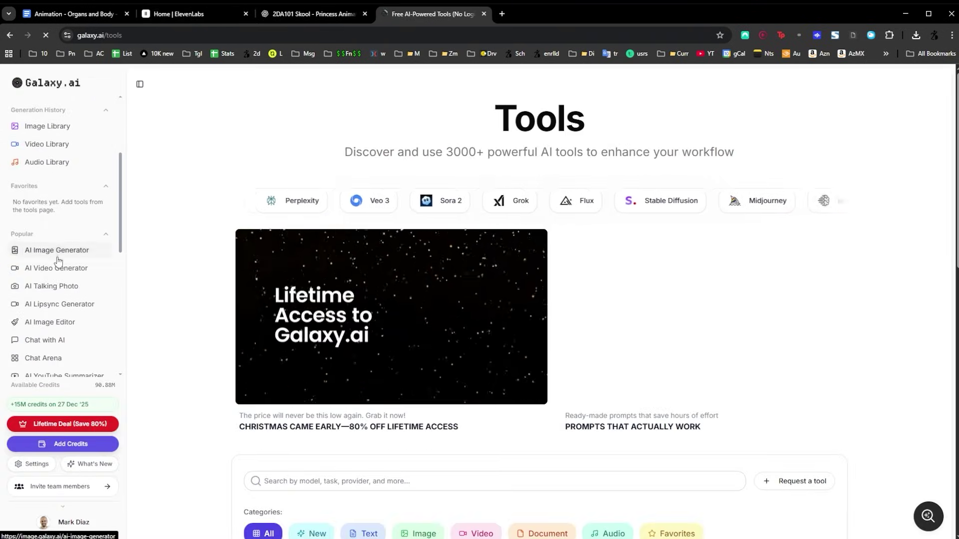
pyautogui.click(49, 345)
pyautogui.moveTo(375, 119); pyautogui.dragTo(699, 116)
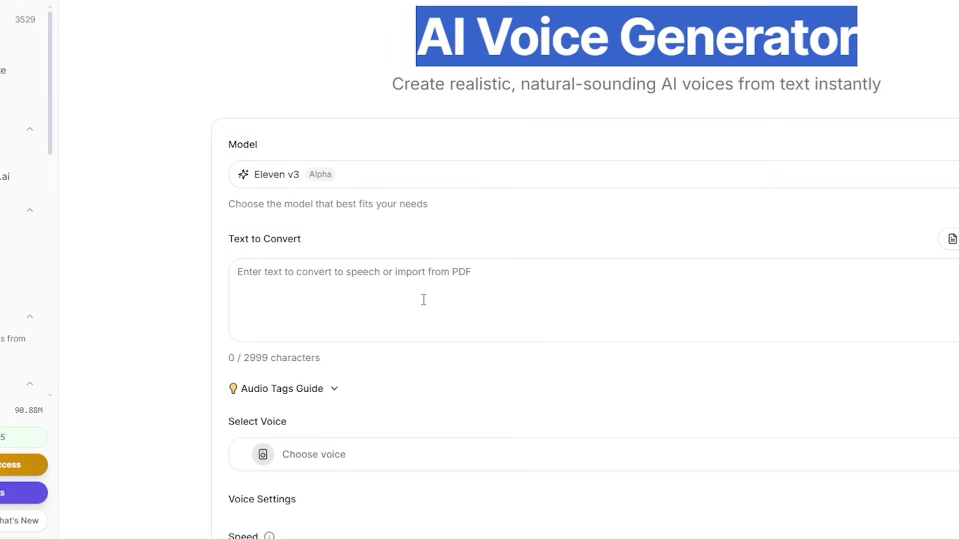
pyautogui.click(406, 292)
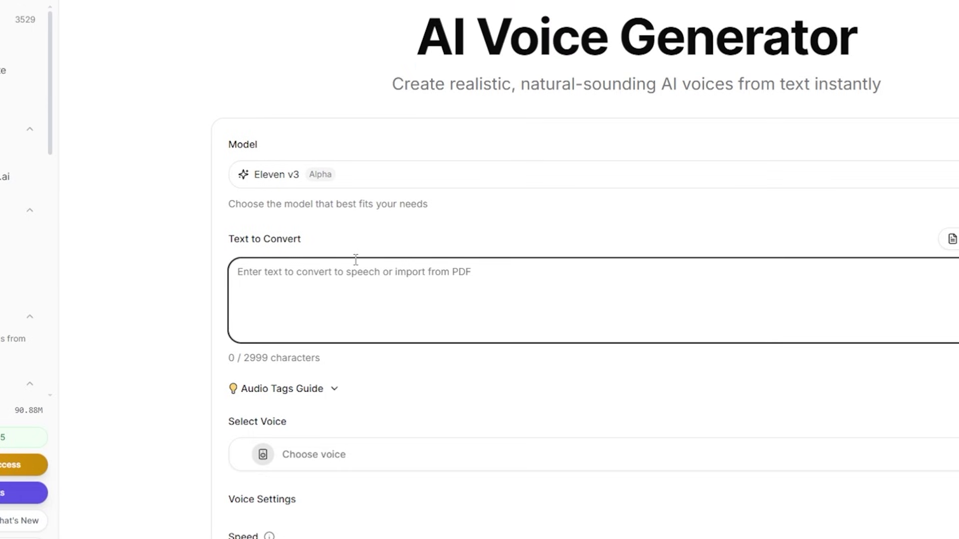
pyautogui.write('[super excited, screaming] Wohoo!')
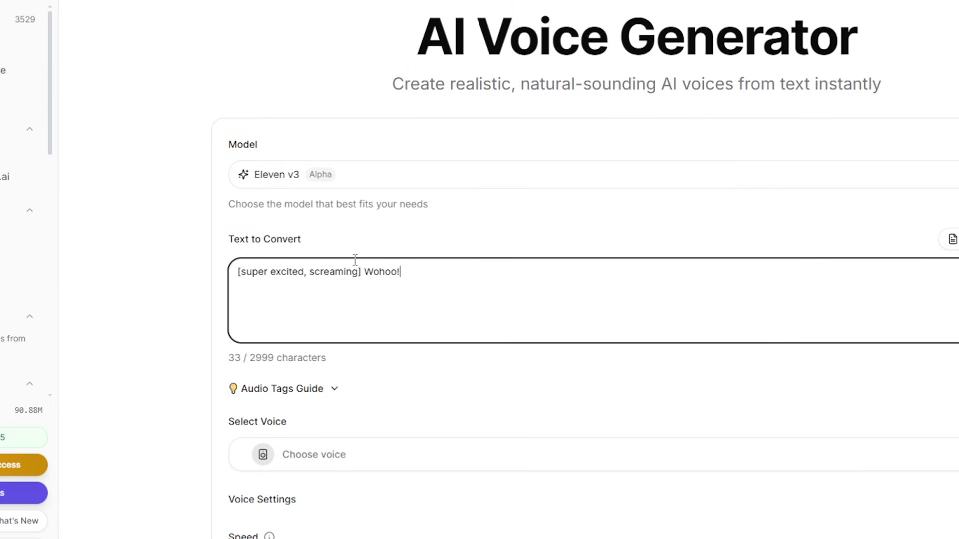
# - Generate the 2-second Luke voice clip and play it back
pyautogui.scroll(-3, 458, 272)
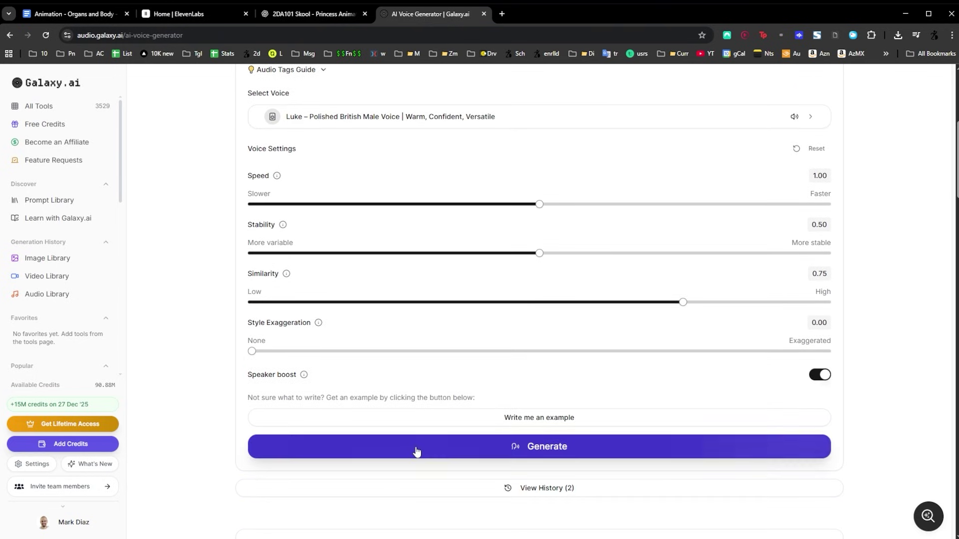
pyautogui.click(415, 451)
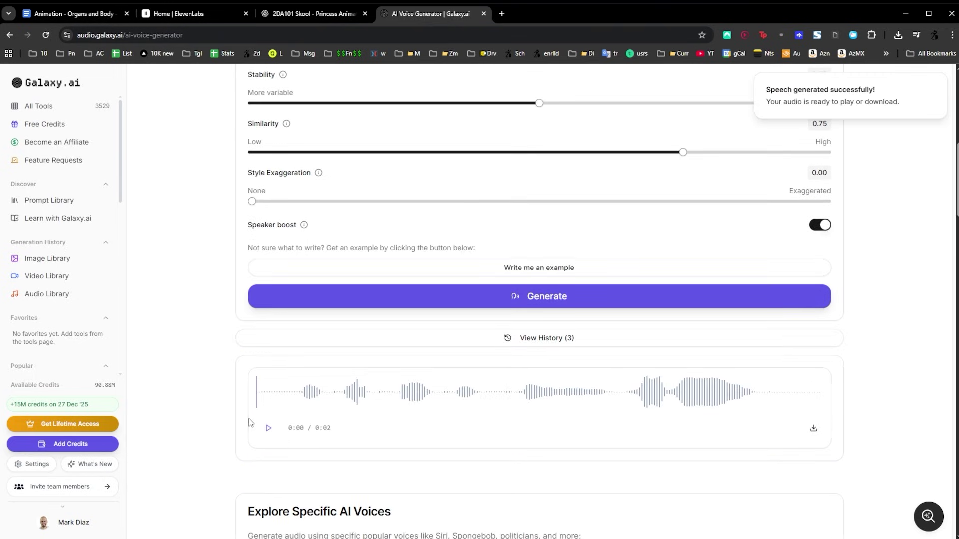
pyautogui.click(267, 429)
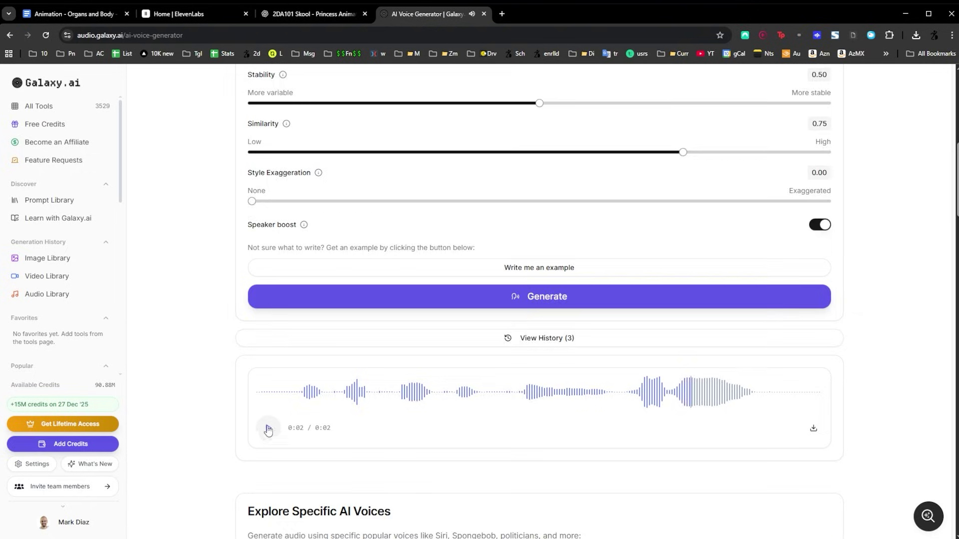
pyautogui.scroll(5, 267, 430)
pyautogui.scroll(-4, 323, 299)
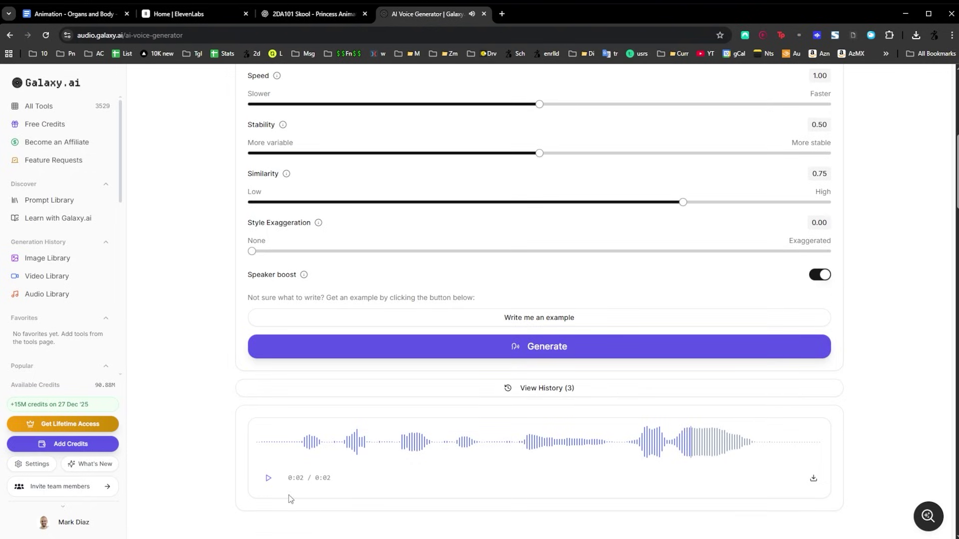
pyautogui.click(268, 479)
pyautogui.scroll(8, 329, 379)
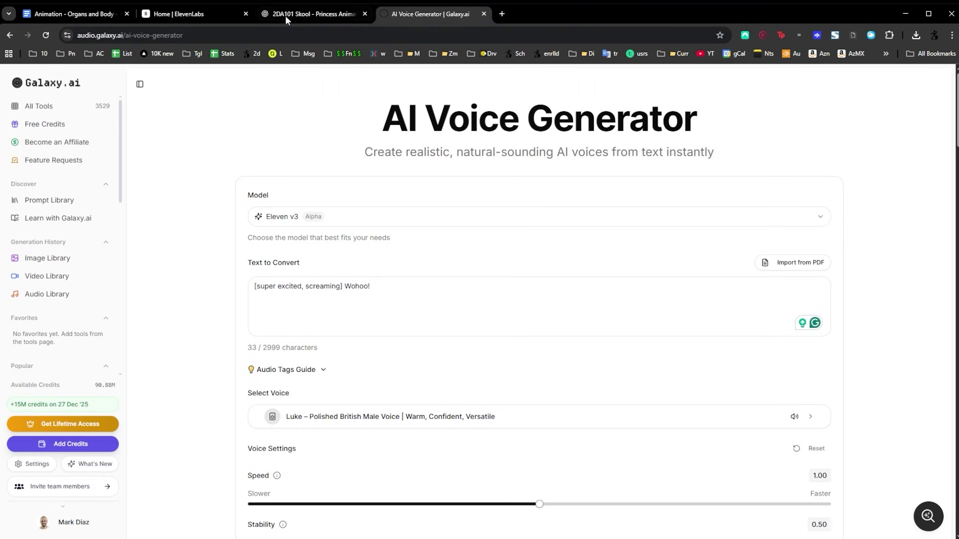
# - Replace the Text to Speech prompt with '[super excited, screaming] WOHOOO! Yes! I love this!' and generate in Dr. Von's voice
pyautogui.click(230, 17)
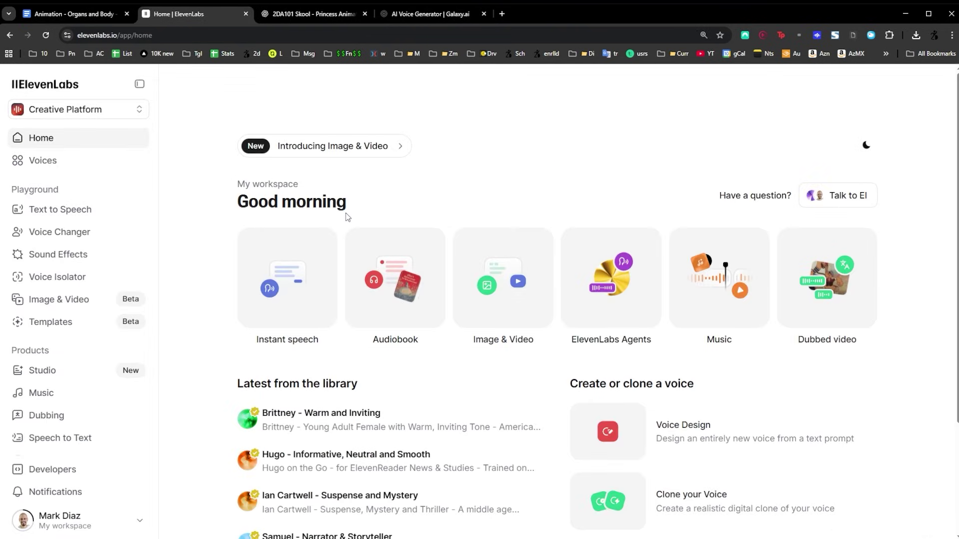
pyautogui.click(64, 210)
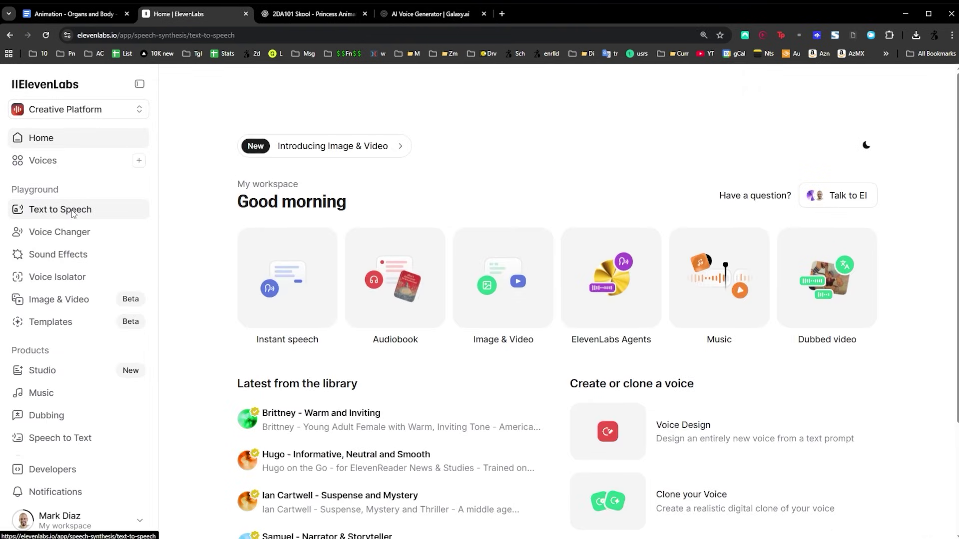
pyautogui.hotkey('ctrl', 'a')
pyautogui.press('BackSpace')
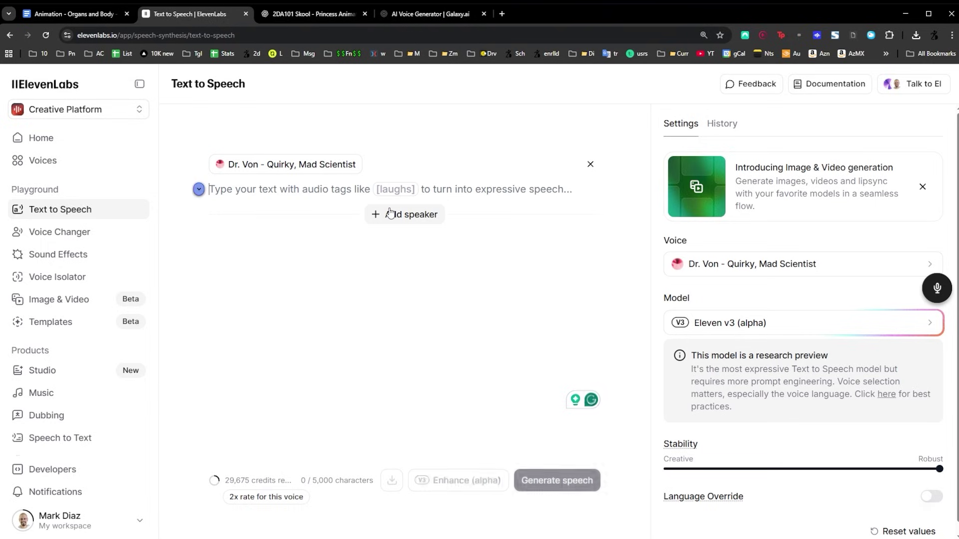
pyautogui.write('[super exc')
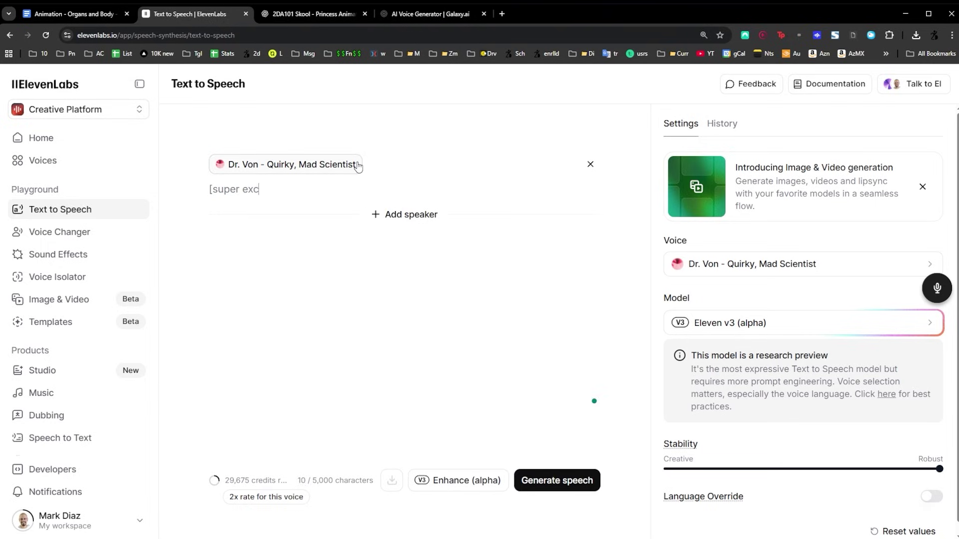
pyautogui.write('ited, screaming]')
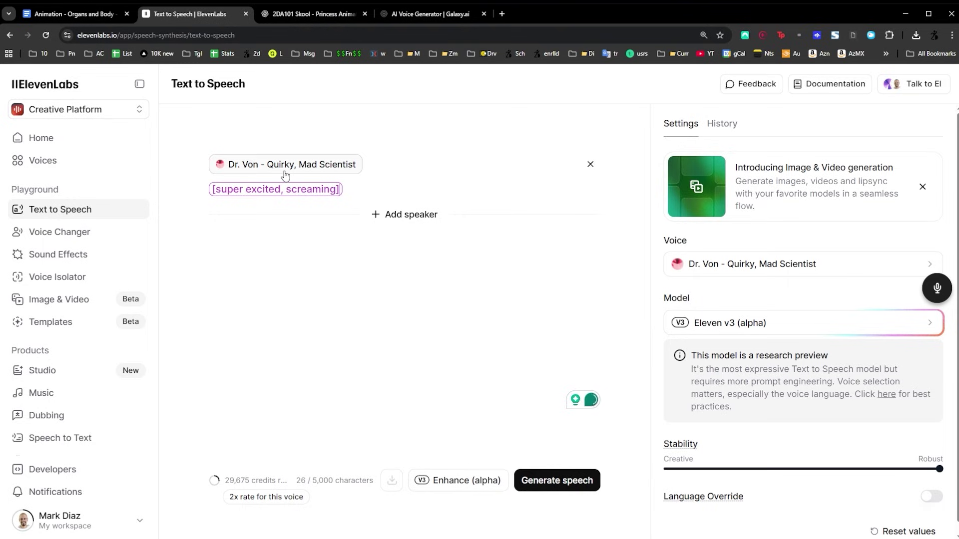
pyautogui.write(' WOHOOO! Yes! I love this!')
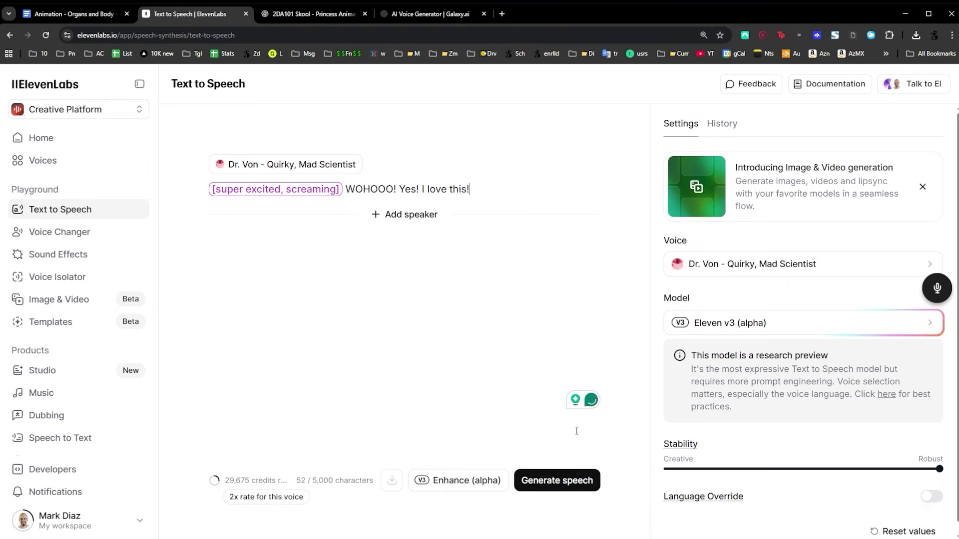
pyautogui.click(560, 485)
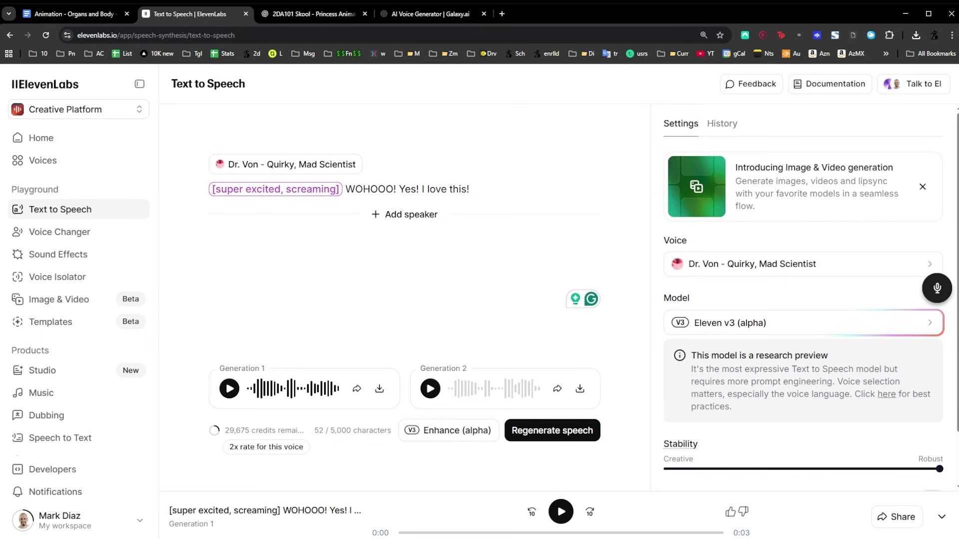
pyautogui.hotkey('alt', 'Tab')
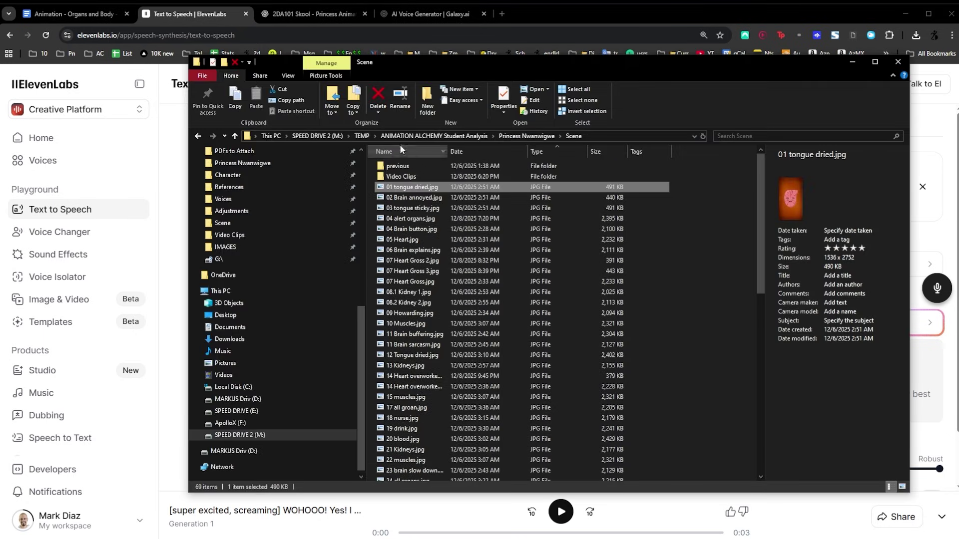
# - Sort the Scene folder by name and check each tongue and brain image and MP3
pyautogui.click(400, 148)
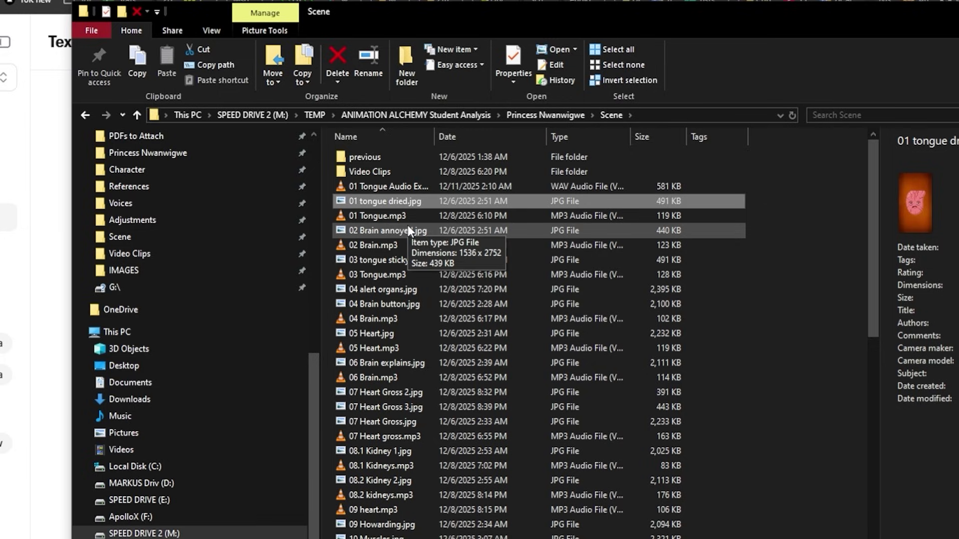
pyautogui.click(373, 188)
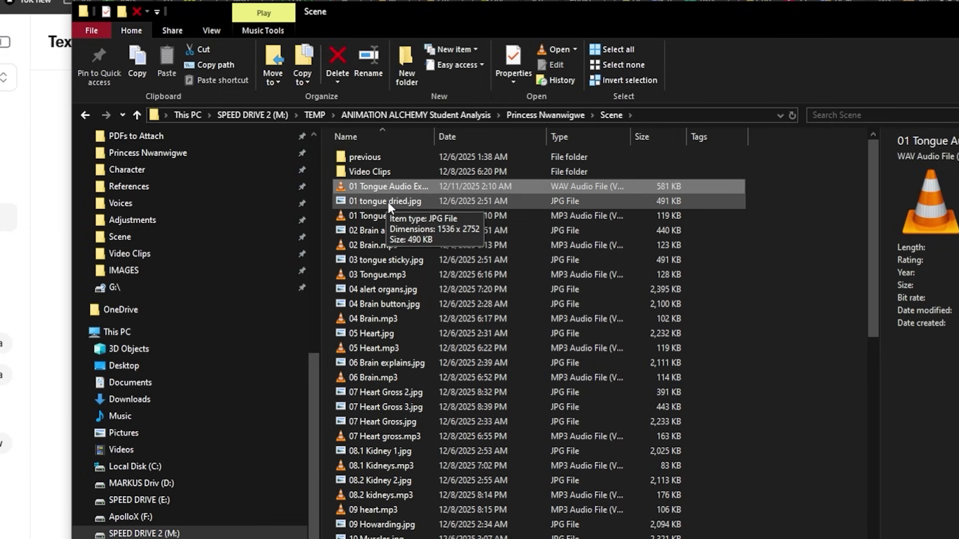
pyautogui.click(388, 202)
pyautogui.click(378, 215)
pyautogui.click(383, 233)
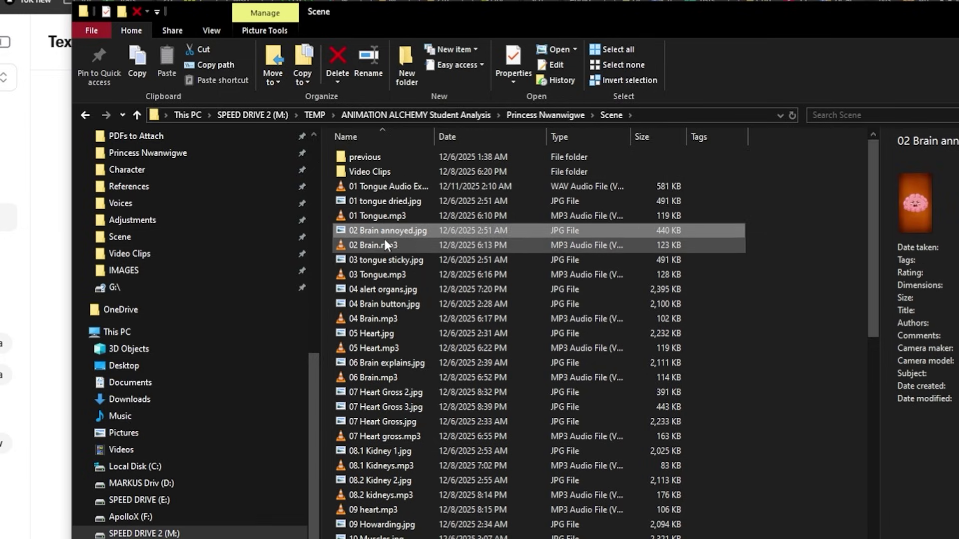
pyautogui.click(386, 245)
pyautogui.click(390, 259)
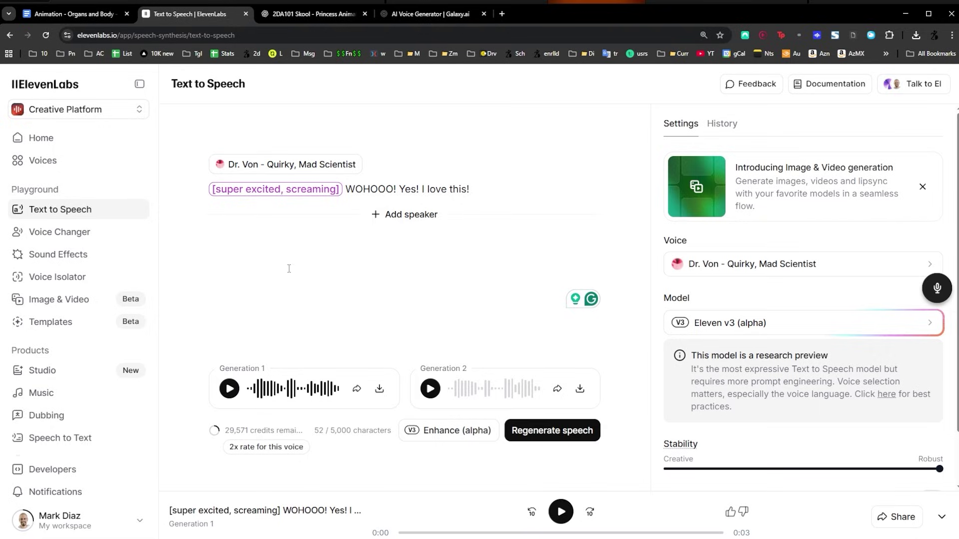
pyautogui.click(56, 393)
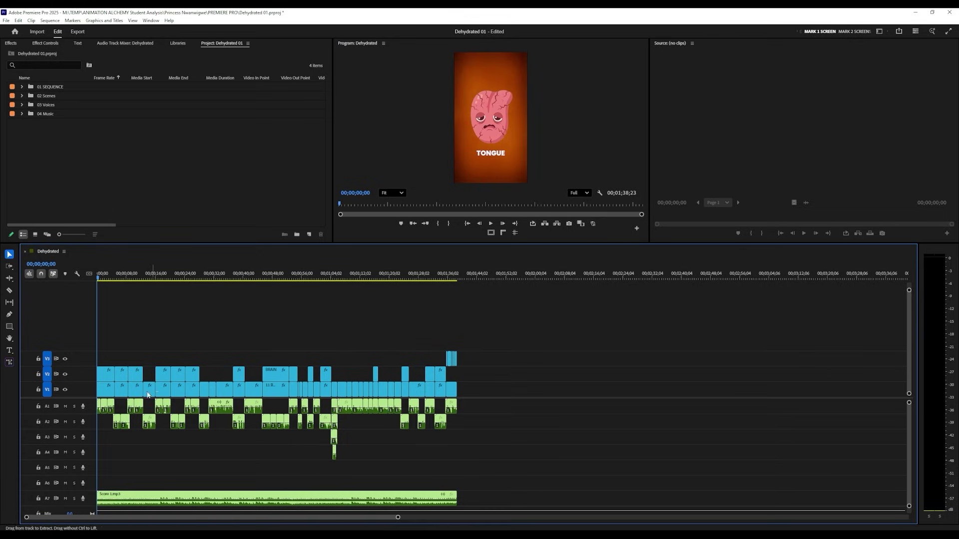
# - Play the Dehydrated sequence from the start through the opening tongue shot, stopping on the brain shot
pyautogui.press('=')
pyautogui.click(122, 394)
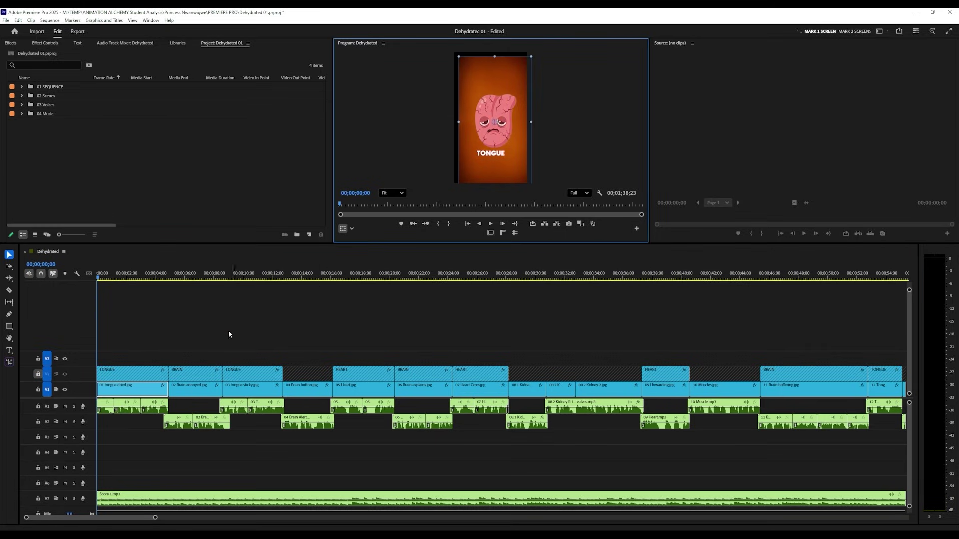
pyautogui.click(287, 317)
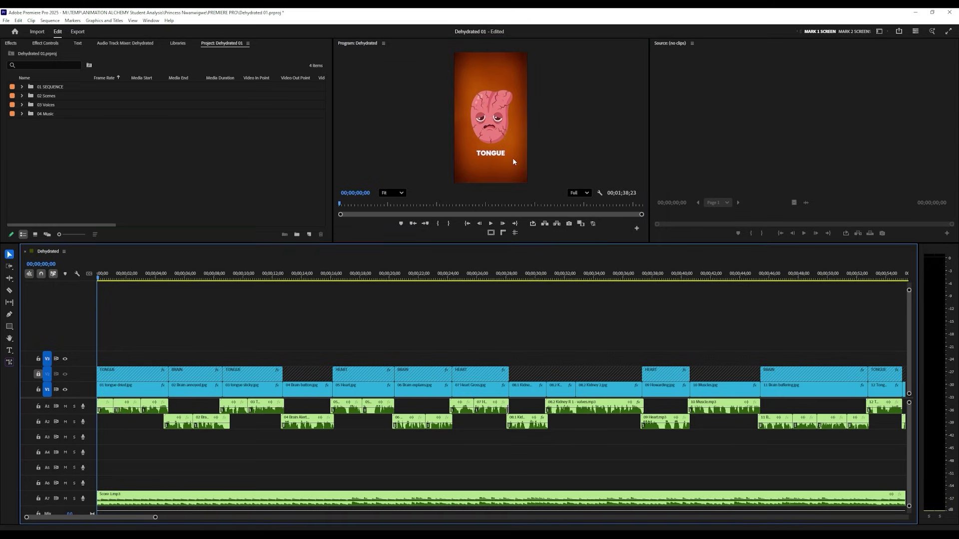
pyautogui.click(105, 363)
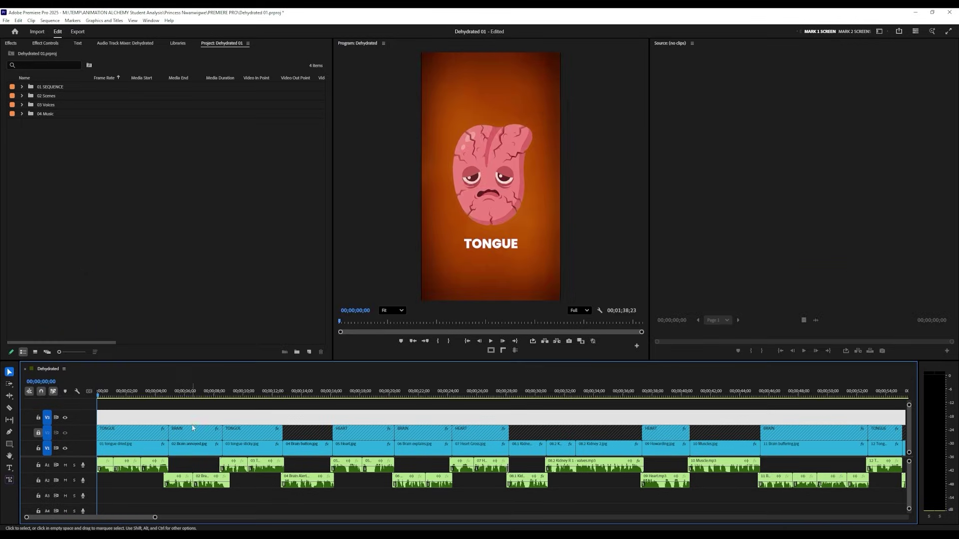
pyautogui.press('space')
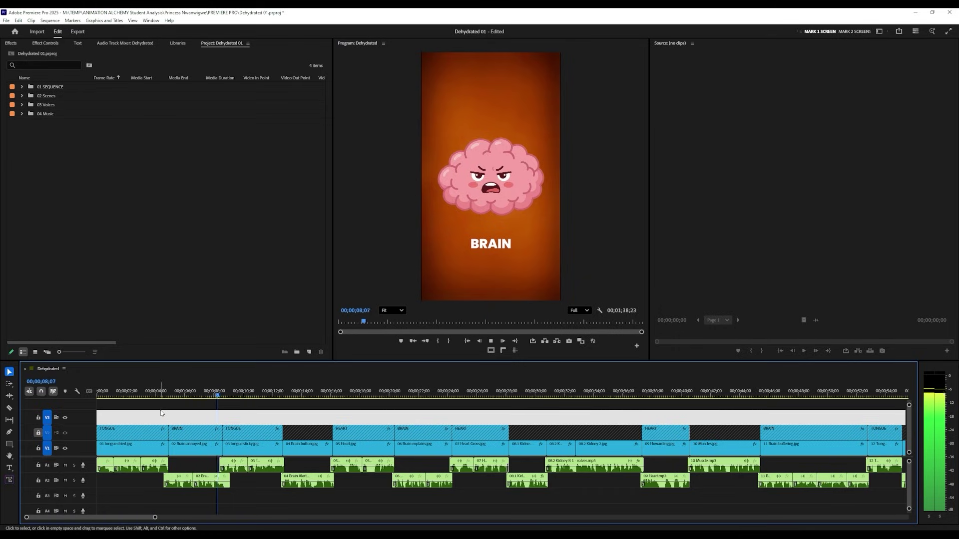
pyautogui.press('space')
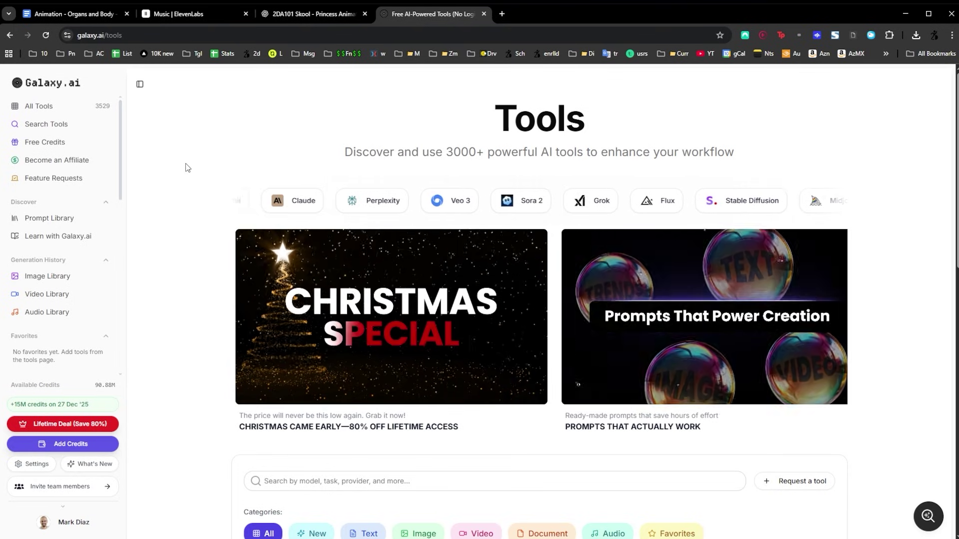
# - Check the extracted tongue audio WAV in the Scene folder
pyautogui.scroll(-3, 196, 210)
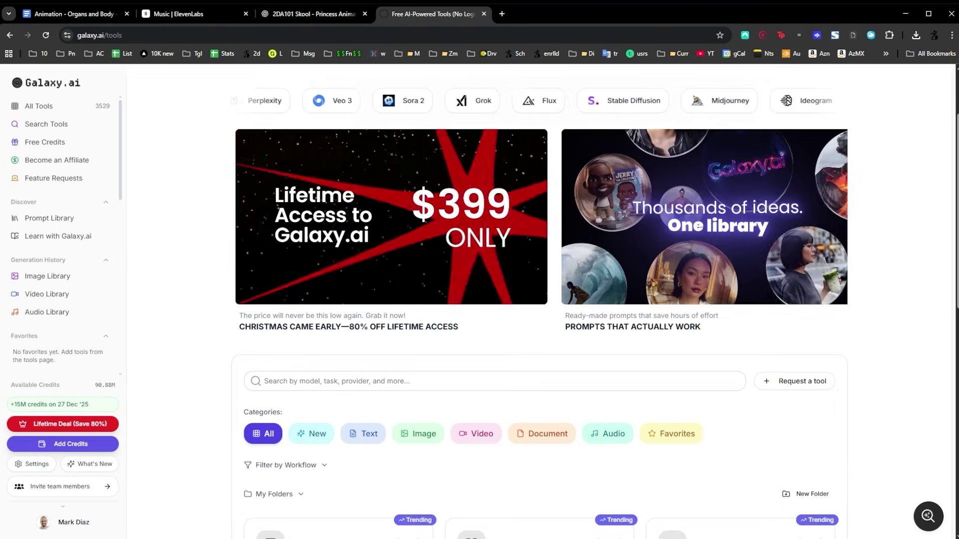
pyautogui.hotkey('alt', 'Tab')
pyautogui.click(406, 187)
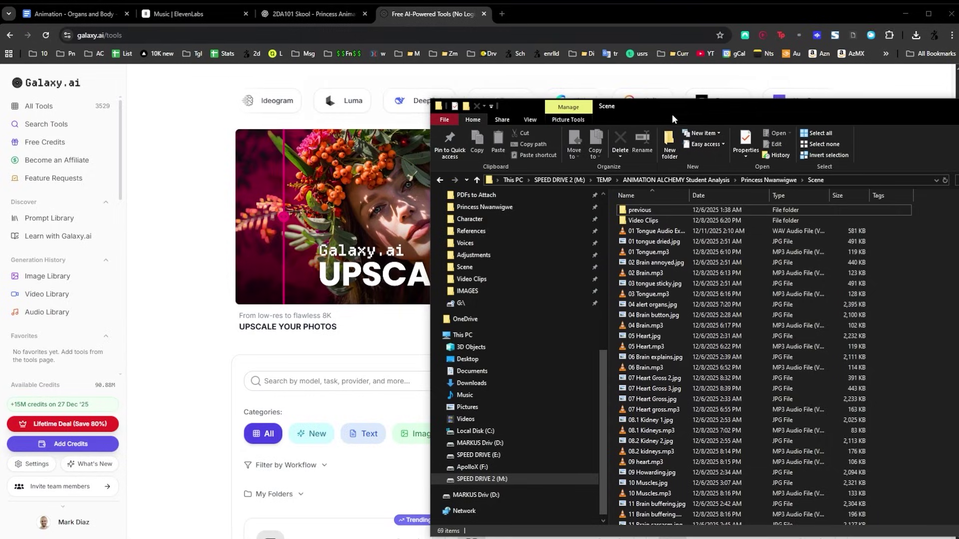
# - Open Galaxy.ai's AI Talking Photo tool from the Popular sidebar list
pyautogui.click(191, 154)
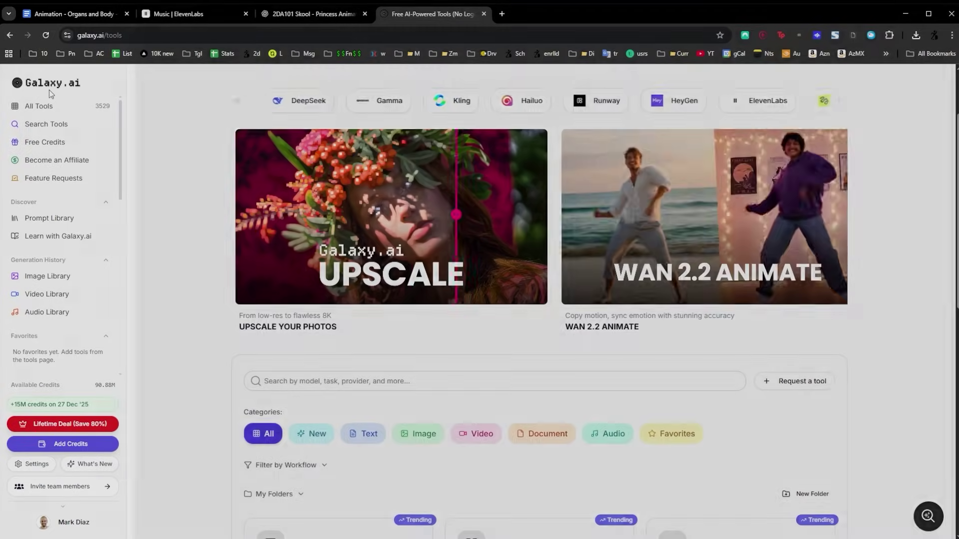
pyautogui.scroll(-4, 62, 222)
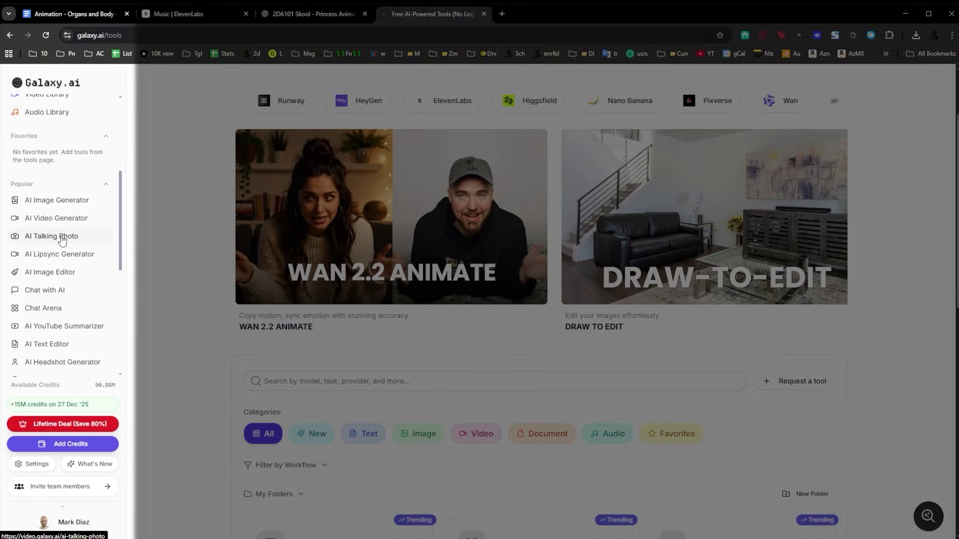
pyautogui.click(37, 238)
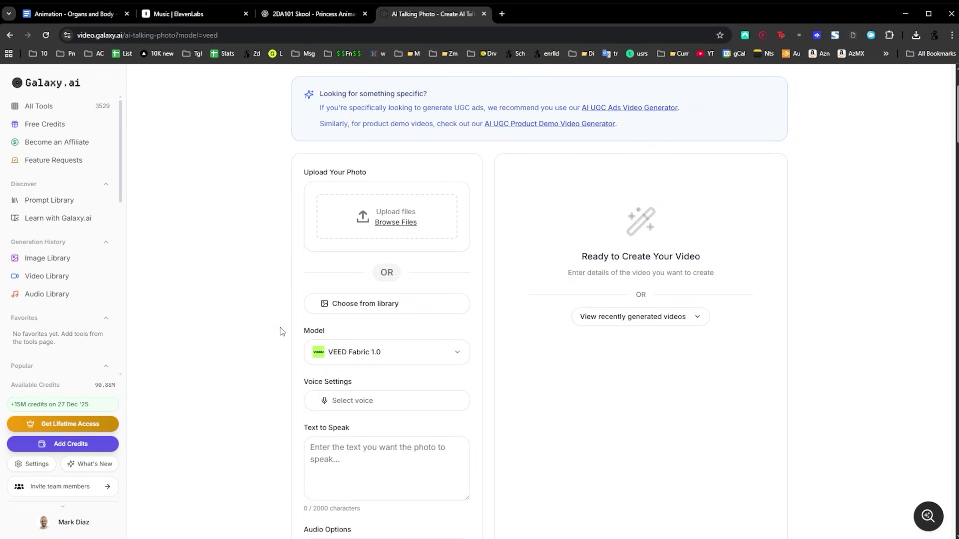
# - Set the talking photo model to Hedra and the Audio Options to Upload
pyautogui.scroll(-2, 364, 260)
pyautogui.click(364, 257)
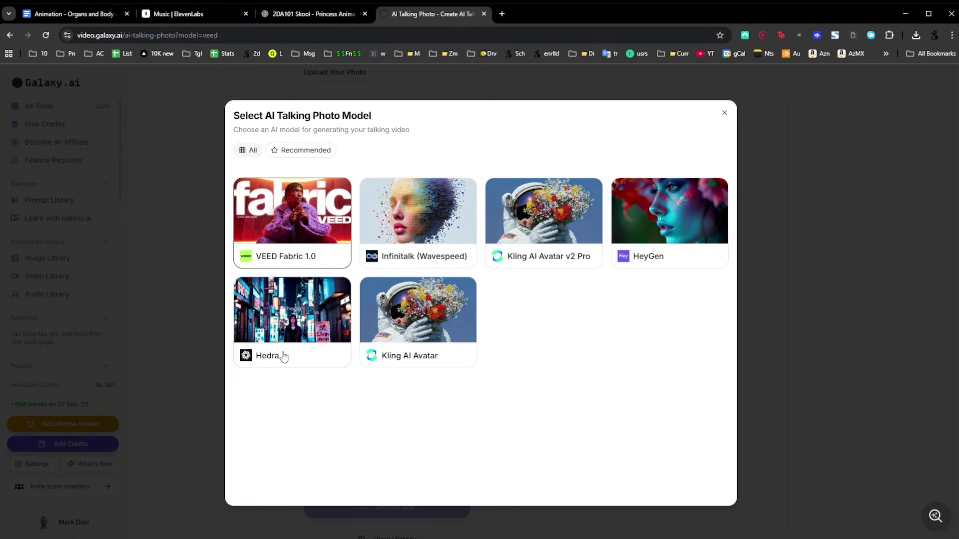
pyautogui.click(285, 354)
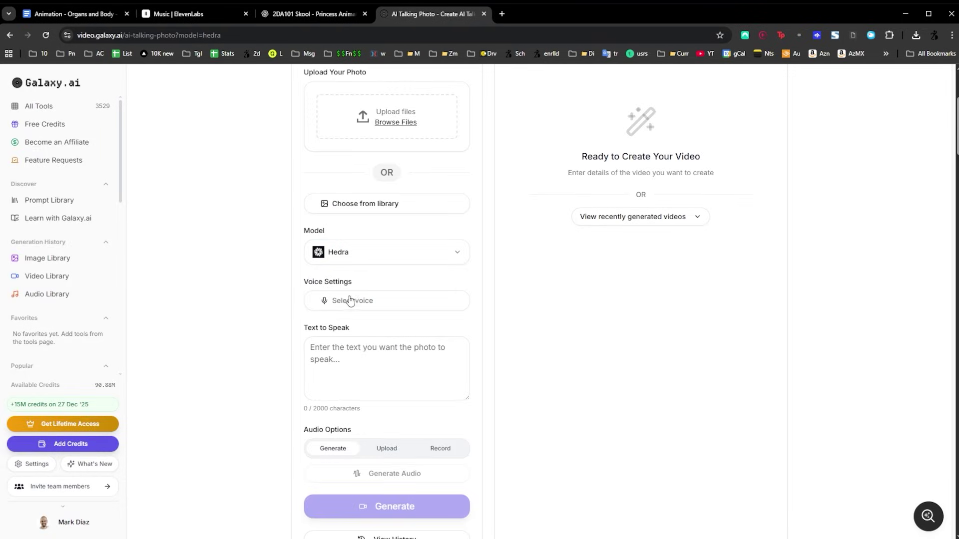
pyautogui.click(391, 458)
pyautogui.scroll(1, 414, 137)
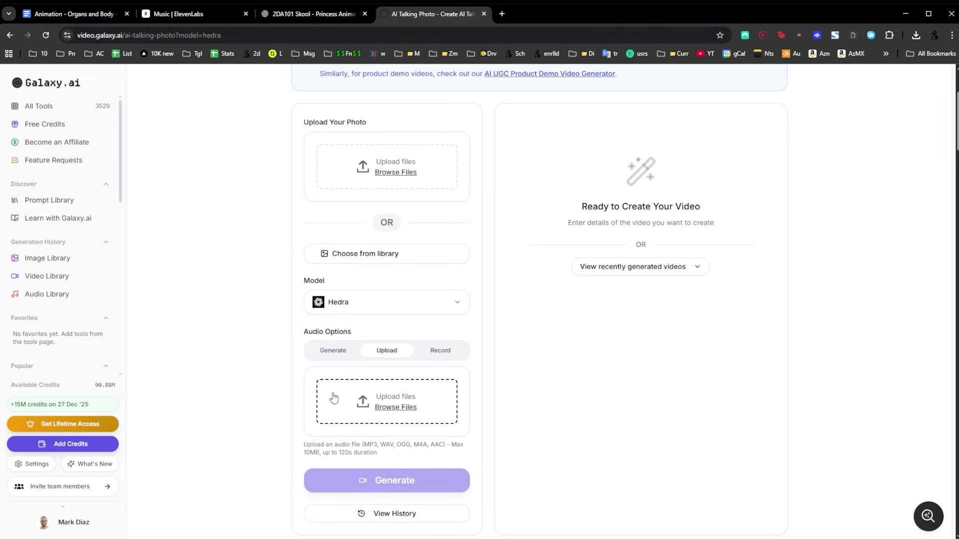
pyautogui.hotkey('alt', 'Tab')
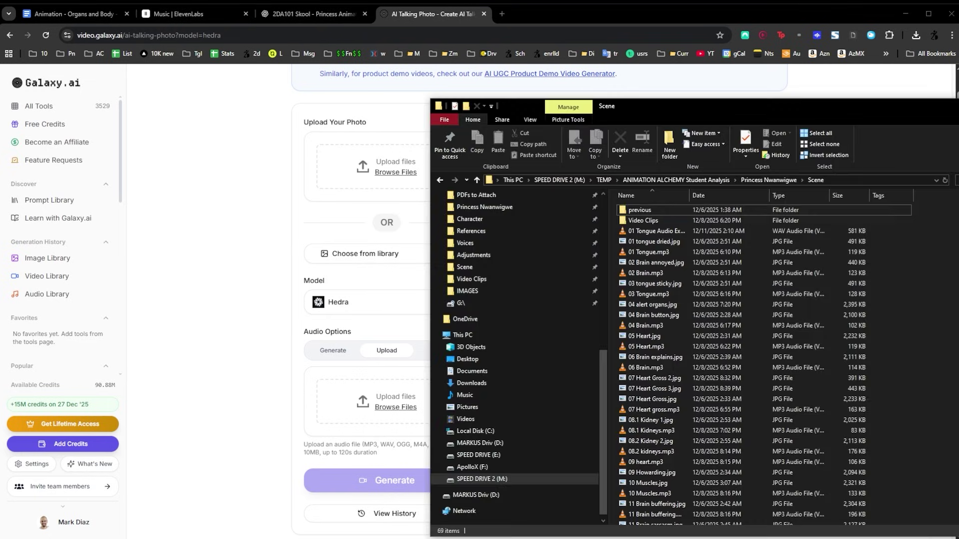
# - Upload the extracted tongue WAV as the voice audio
pyautogui.click(645, 232)
pyautogui.moveTo(645, 233); pyautogui.dragTo(352, 402)
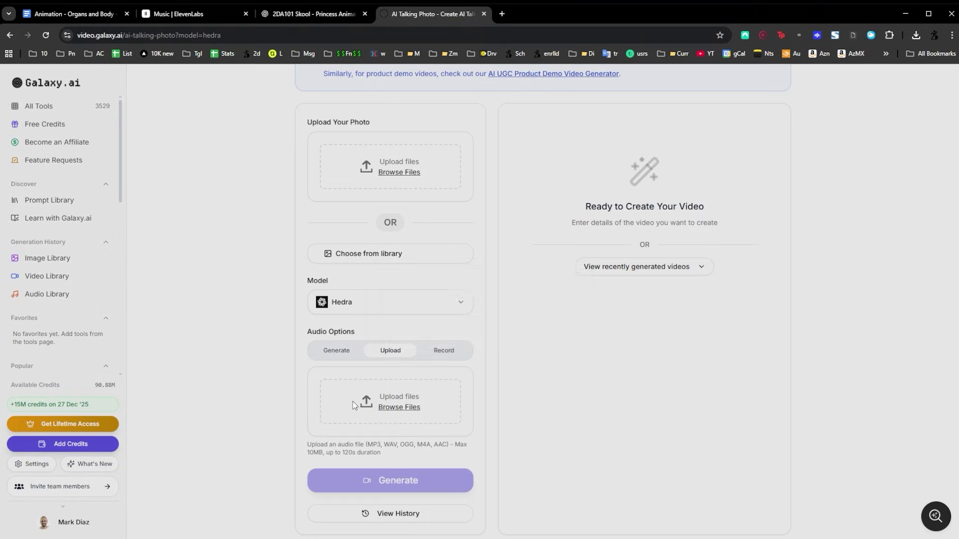
pyautogui.click(566, 330)
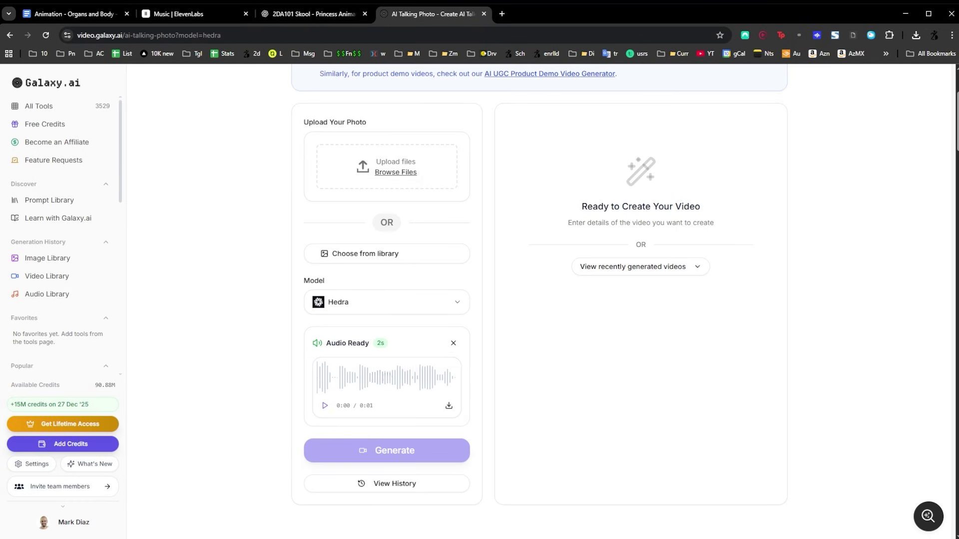
# - Upload 01 tongue dried.jpg as the photo and generate the Hedra talking video
pyautogui.hotkey('alt', 'Tab')
pyautogui.click(661, 243)
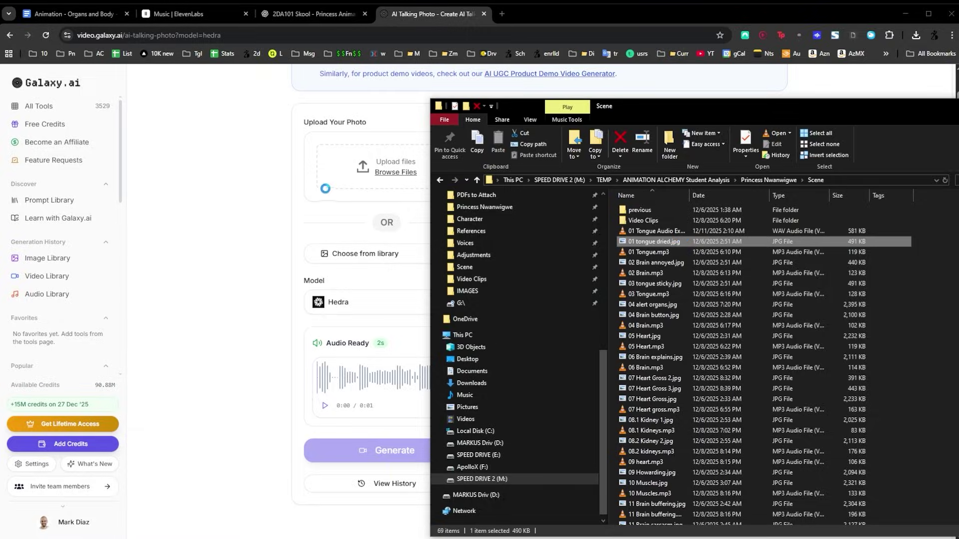
pyautogui.moveTo(654, 241); pyautogui.dragTo(355, 168)
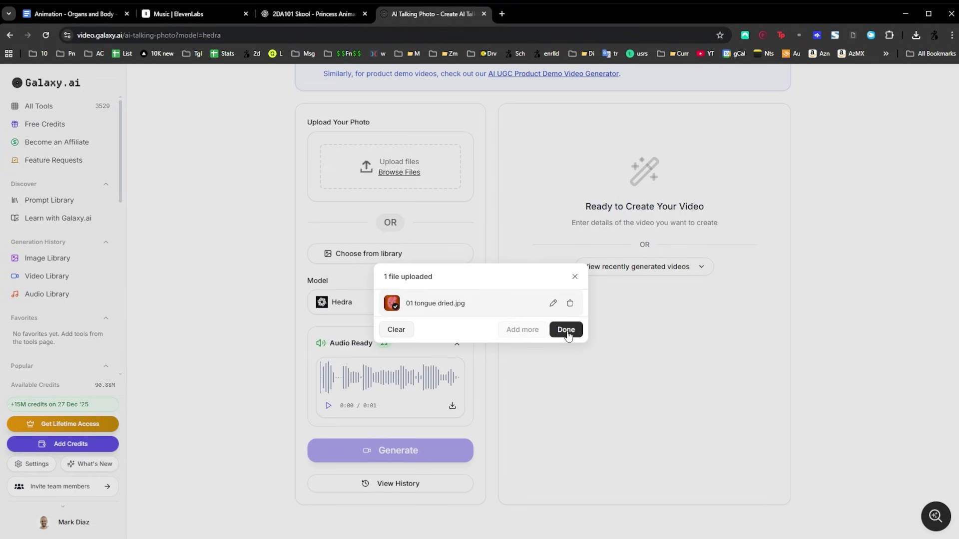
pyautogui.click(566, 329)
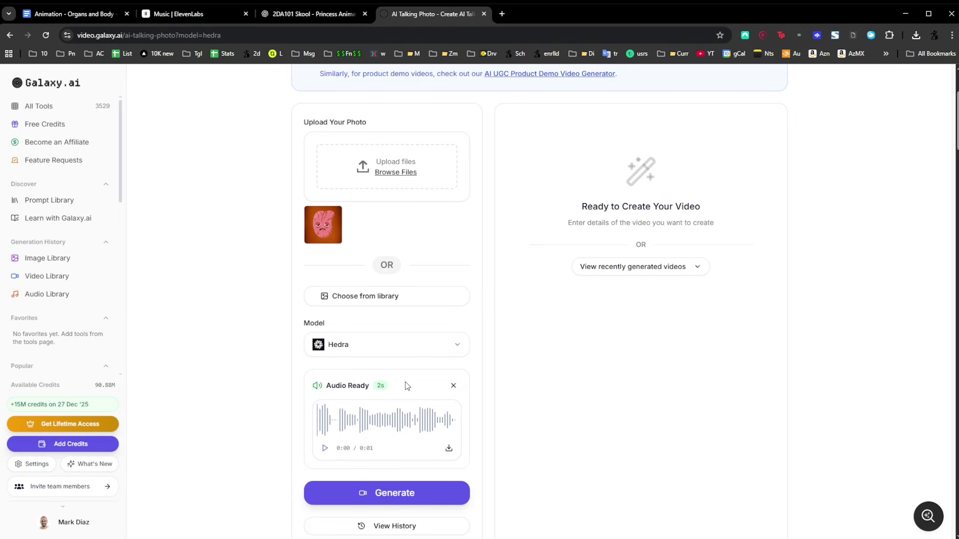
pyautogui.click(404, 494)
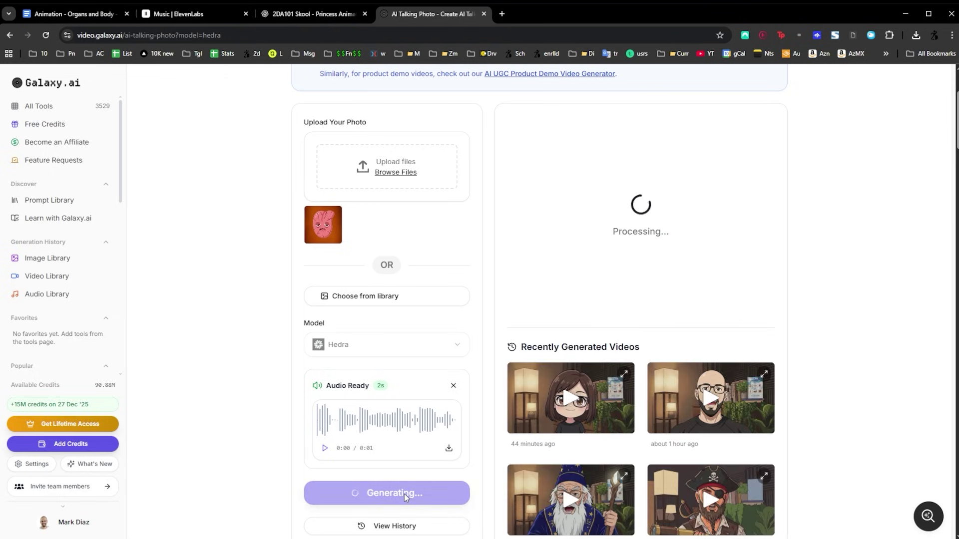